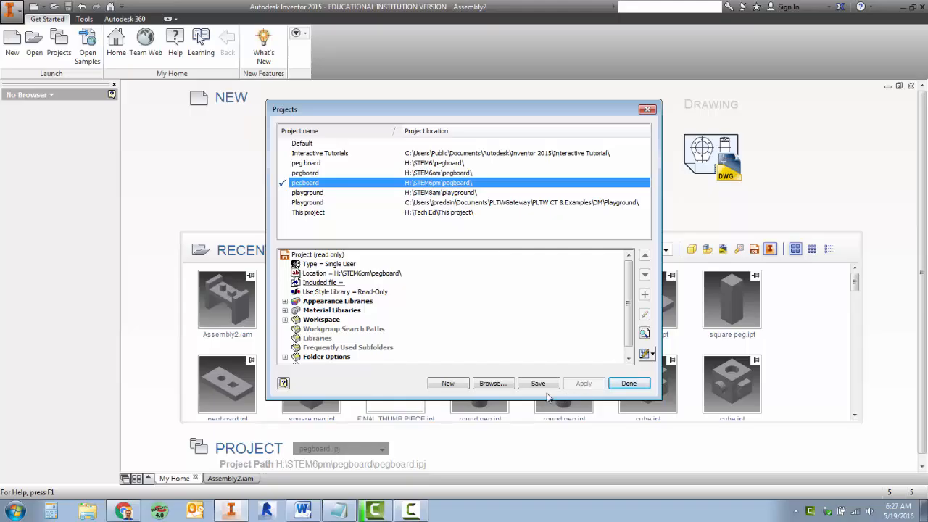
# Browse to the pegboard project in H:\STEM6pm\pegboard, keep it as the active project and close the project settings
pyautogui.click(493, 383)
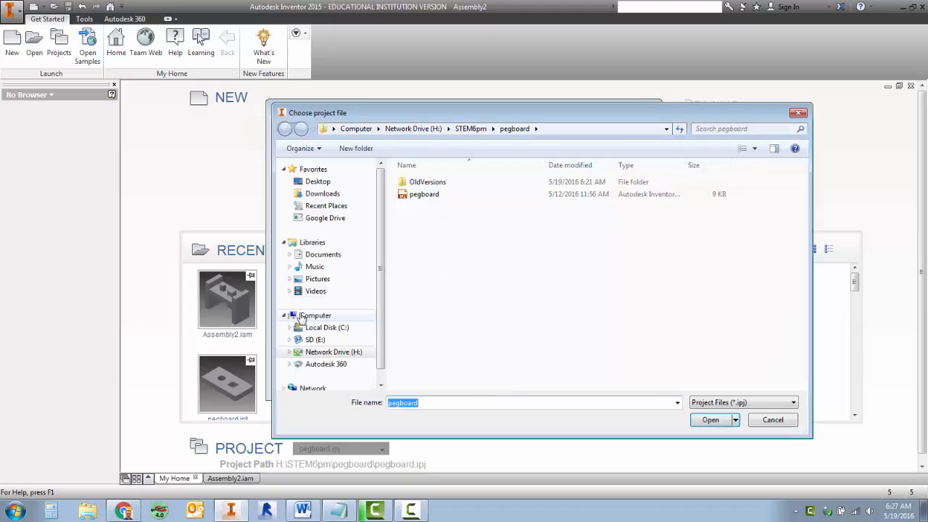
pyautogui.click(308, 316)
pyautogui.doubleClick(435, 283)
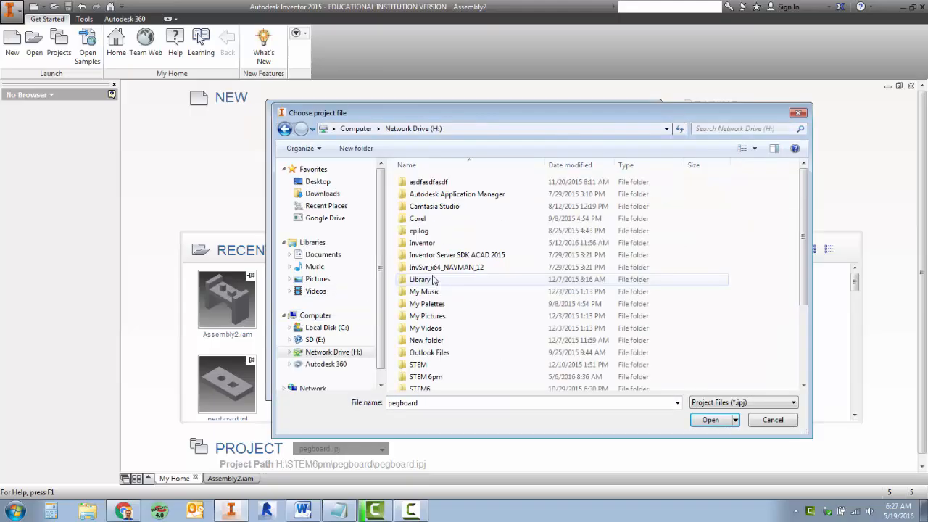
pyautogui.scroll(-3, 431, 392)
pyautogui.doubleClick(439, 364)
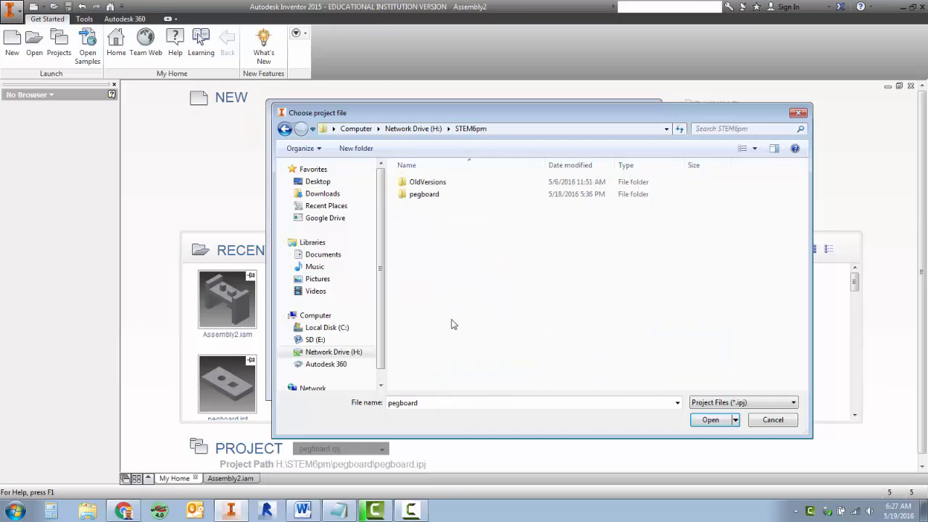
pyautogui.doubleClick(425, 194)
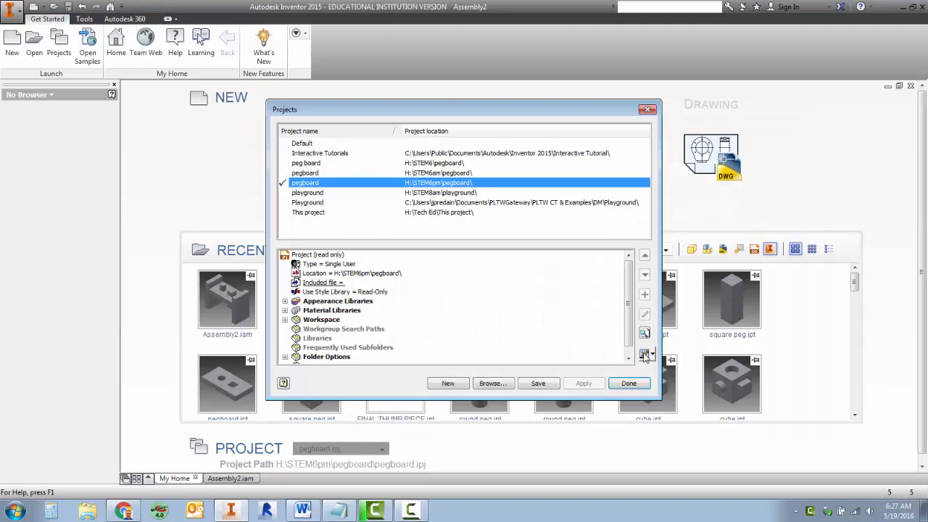
pyautogui.click(625, 384)
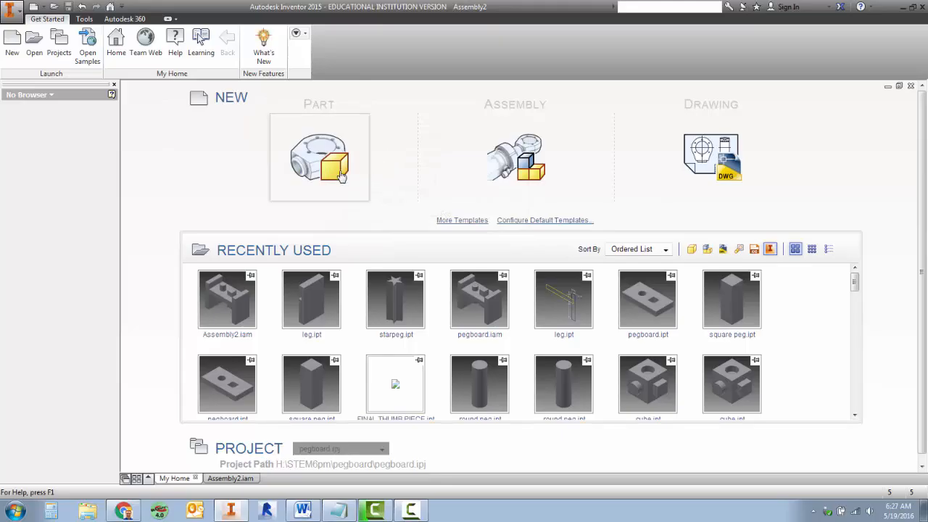
# Create a new part from the Standard.ipt template and start a 2D sketch on the XZ plane
pyautogui.moveTo(340, 161)
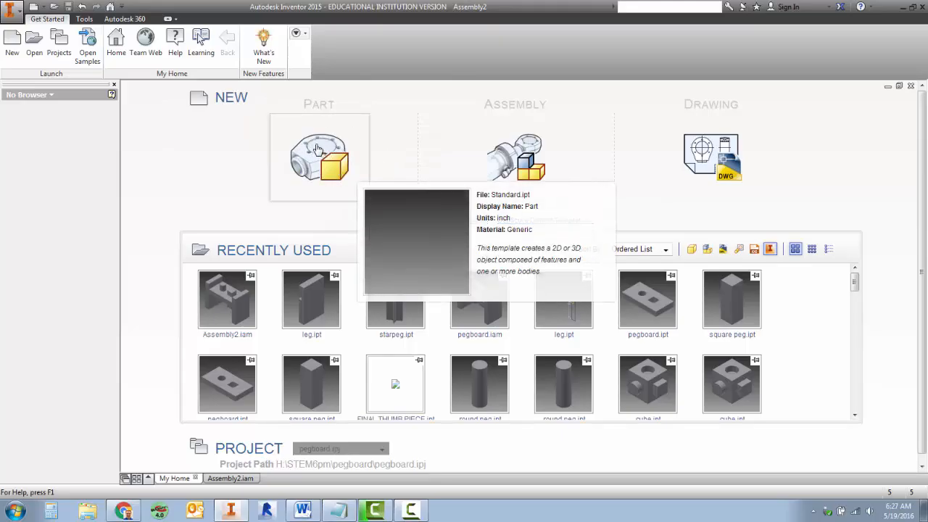
pyautogui.click(317, 149)
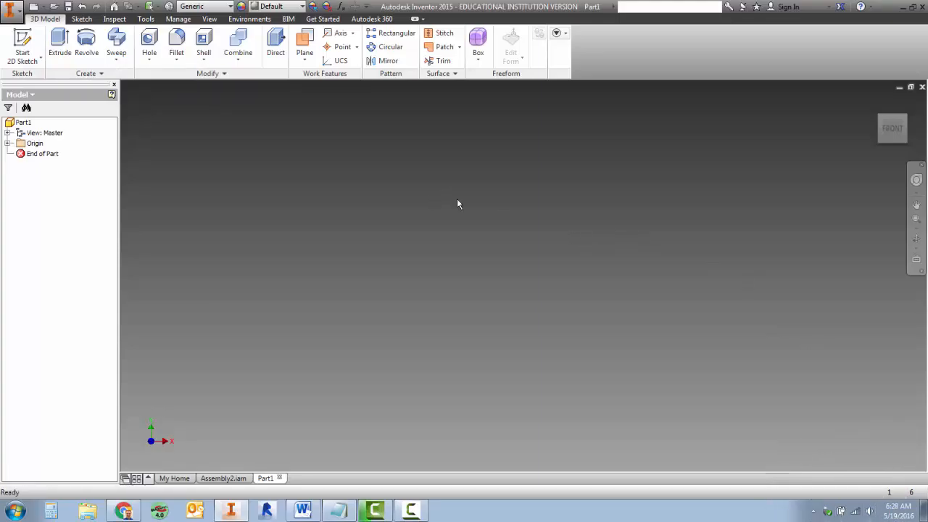
pyautogui.click(11, 19)
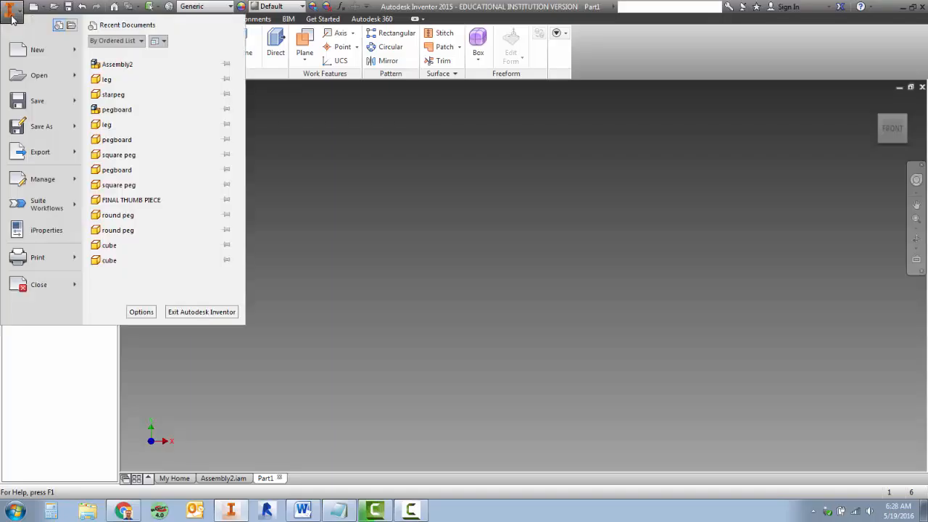
pyautogui.click(365, 138)
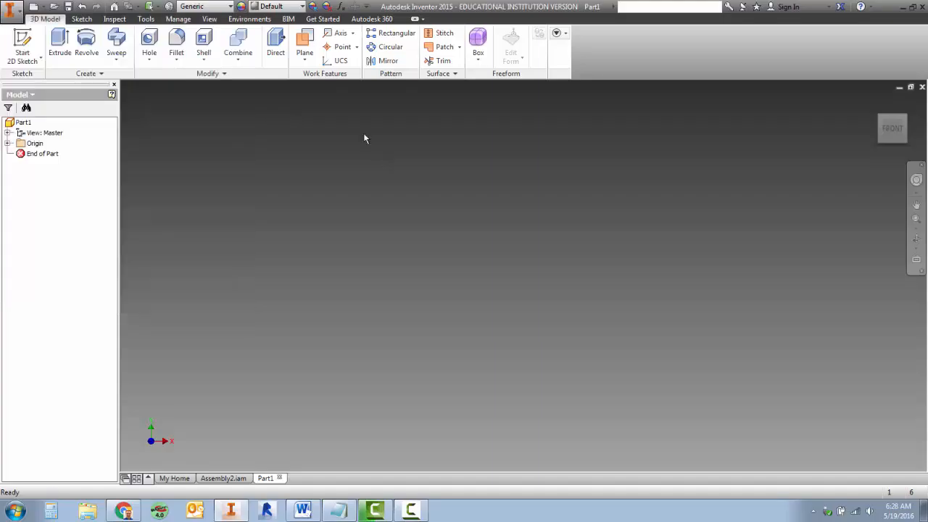
pyautogui.click(22, 39)
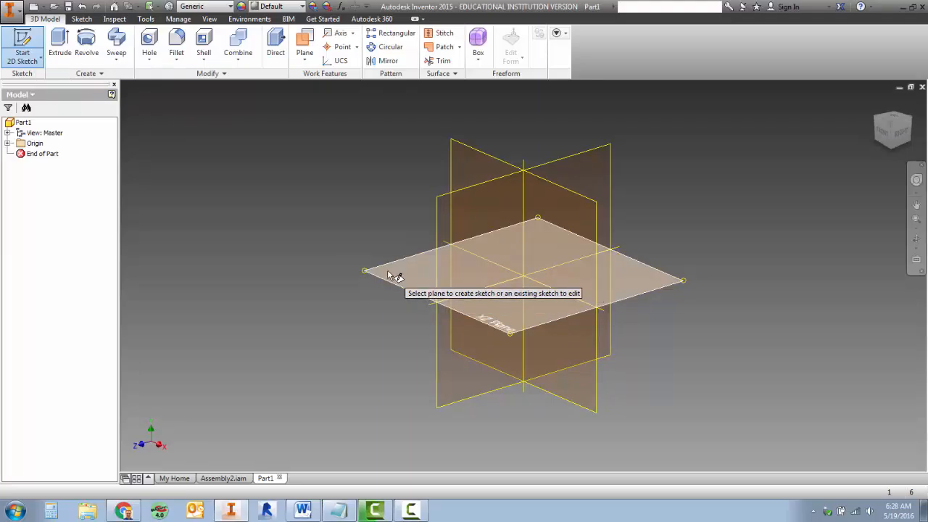
pyautogui.click(634, 278)
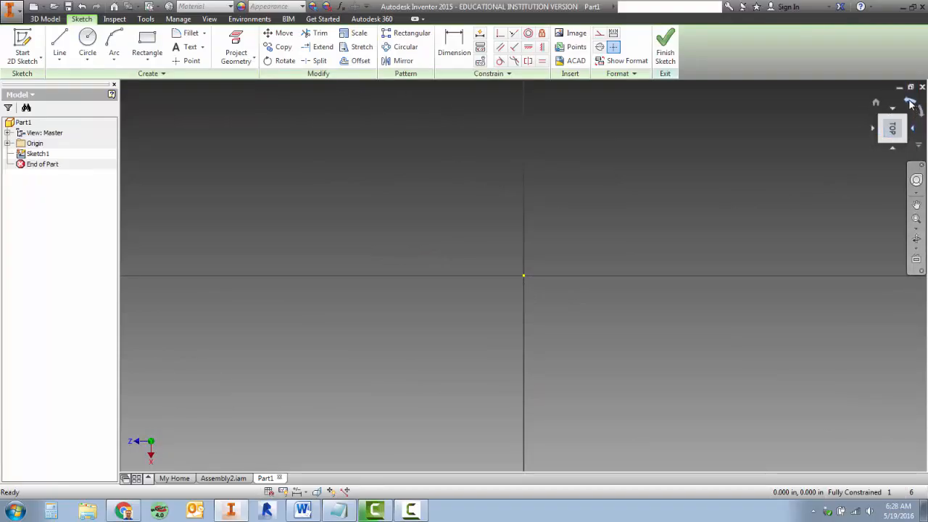
# Turn the top view of the sketch upright so that the X axis runs horizontally to the right
pyautogui.click(921, 108)
pyautogui.click(912, 104)
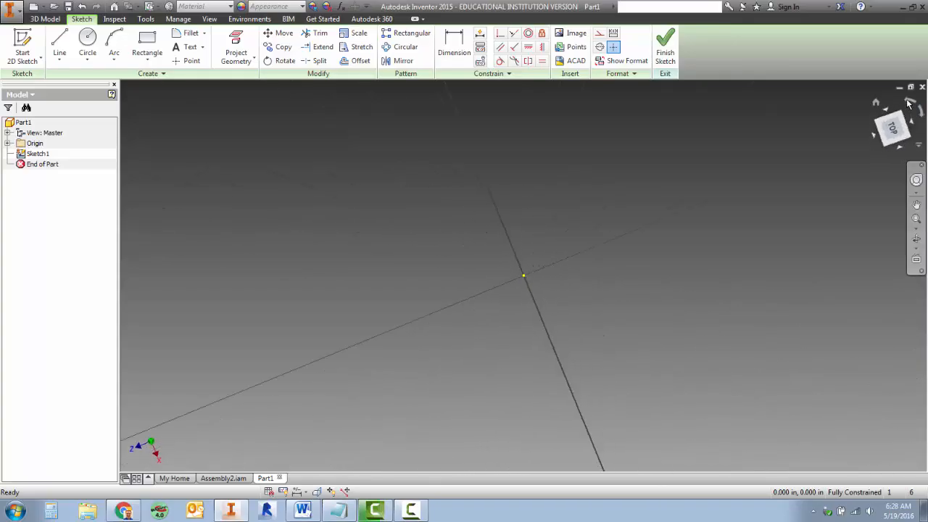
pyautogui.click(922, 111)
pyautogui.click(912, 103)
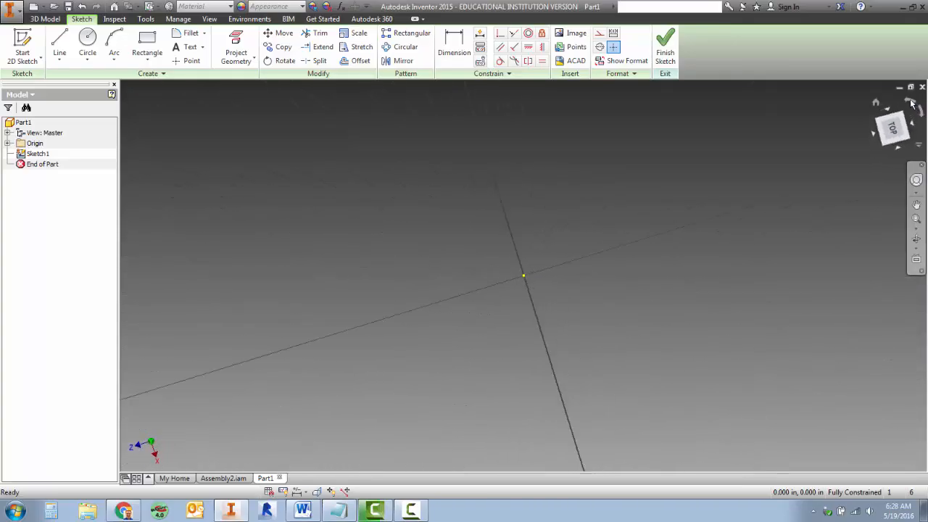
pyautogui.click(922, 112)
pyautogui.click(911, 103)
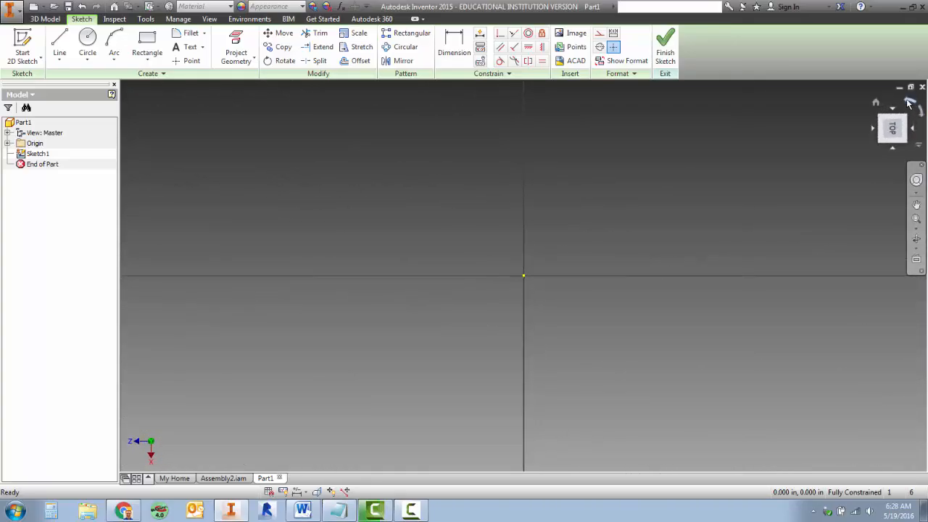
pyautogui.click(922, 113)
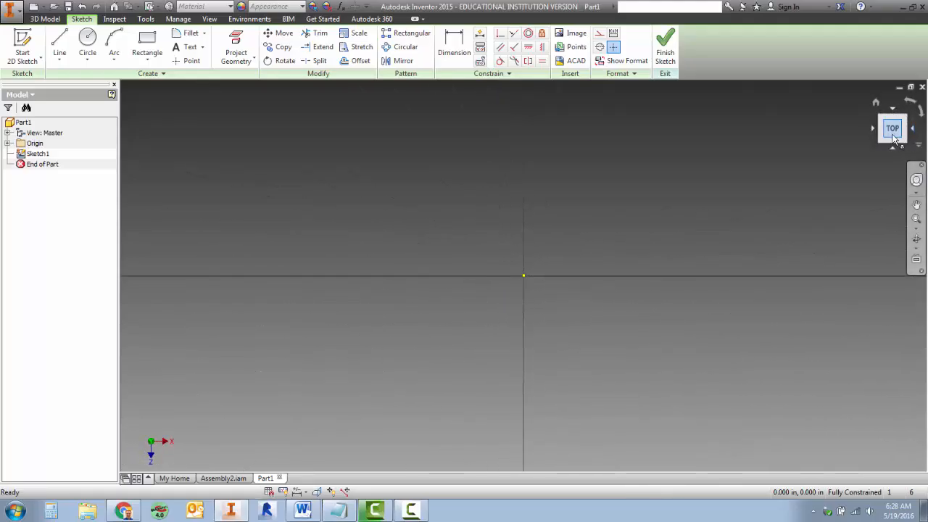
# Sketch a five-sided inscribed polygon about 11.5 in tall, centred on the origin, and constrain its bottom edge horizontal
pyautogui.click(147, 63)
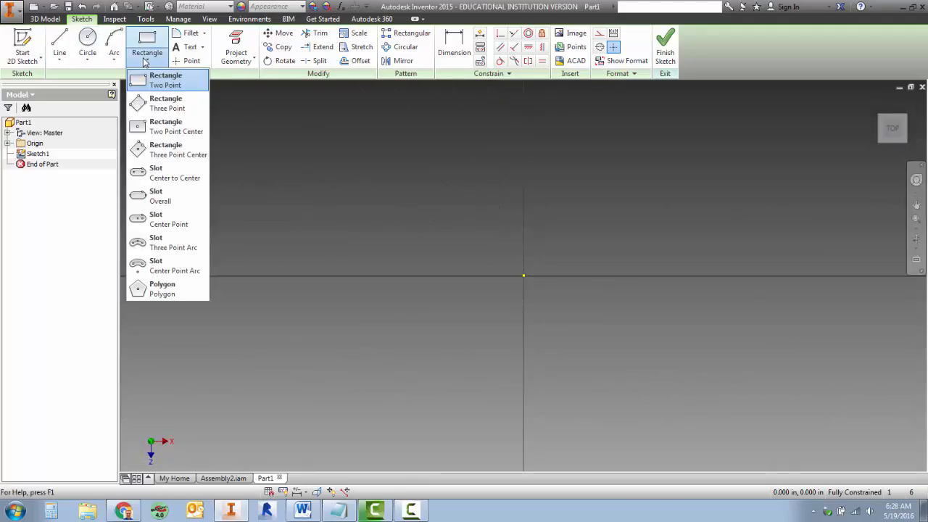
pyautogui.click(163, 289)
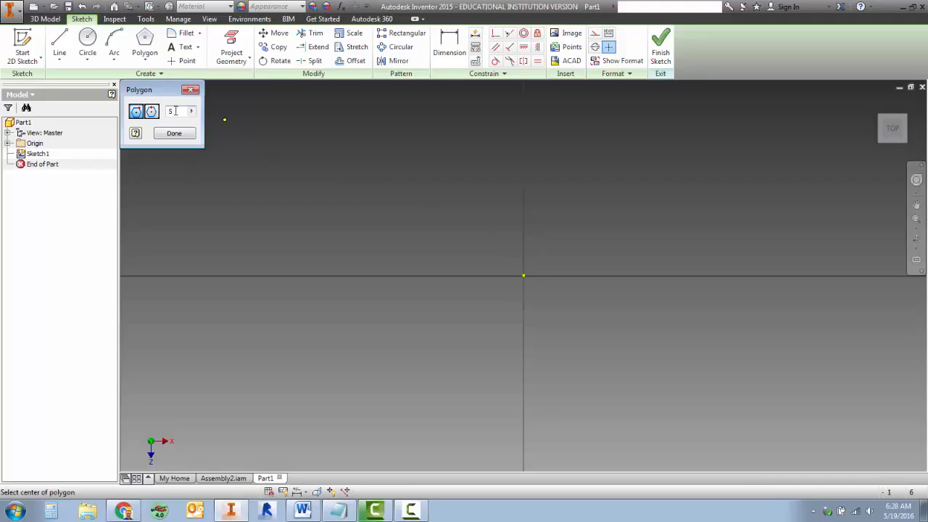
pyautogui.doubleClick(176, 111)
pyautogui.click(524, 275)
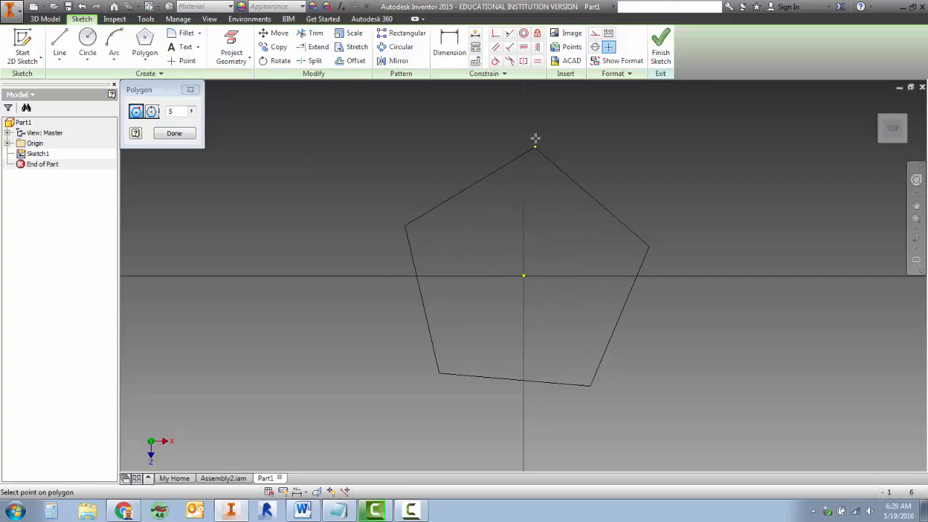
pyautogui.click(488, 104)
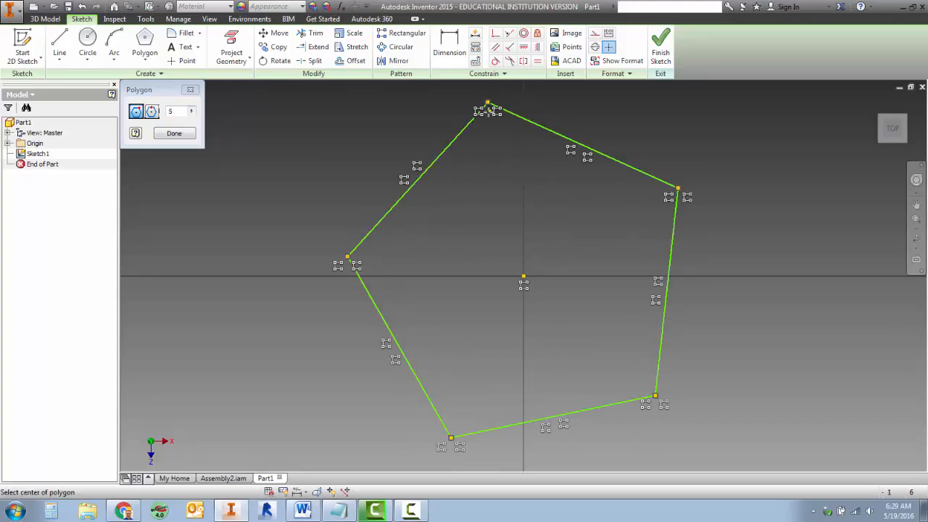
pyautogui.click(174, 134)
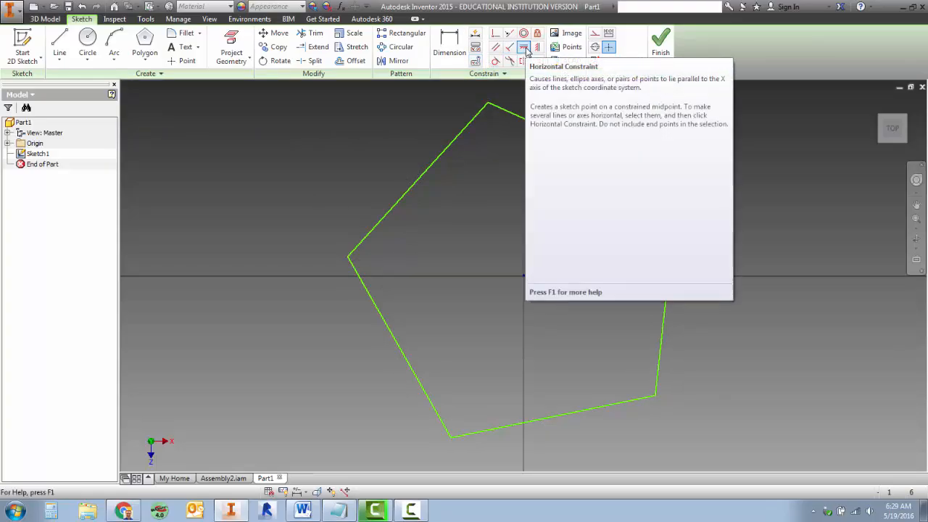
pyautogui.click(524, 47)
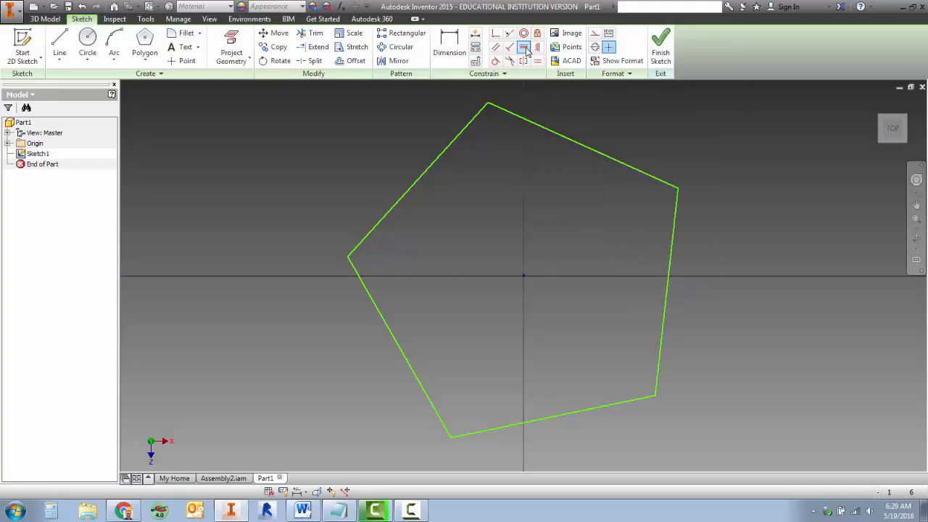
pyautogui.click(606, 410)
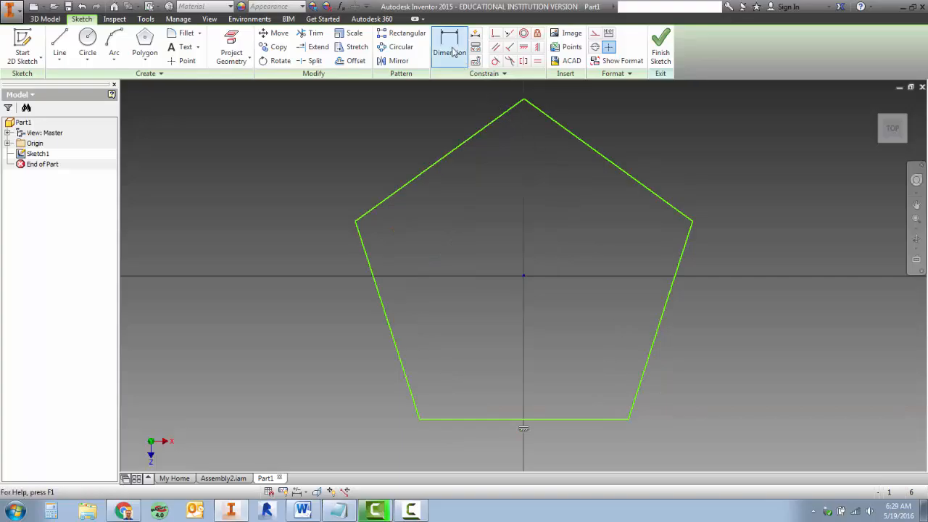
# Dimension the pentagon's height from its bottom edge to its top vertex as 1 in
pyautogui.click(450, 44)
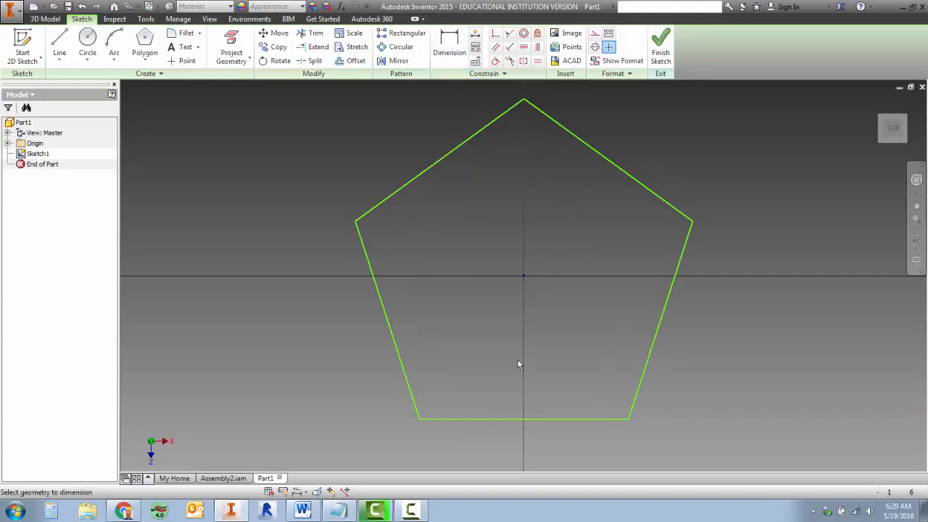
pyautogui.click(532, 419)
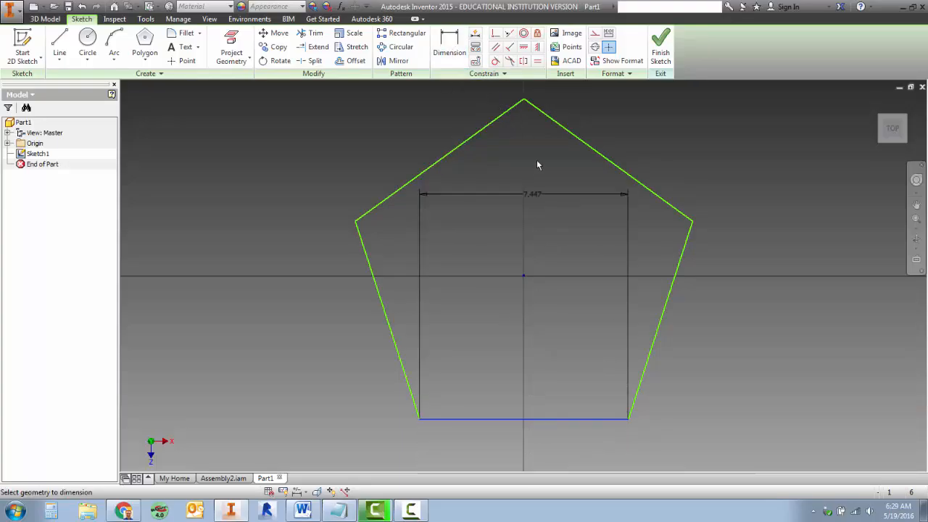
pyautogui.click(524, 99)
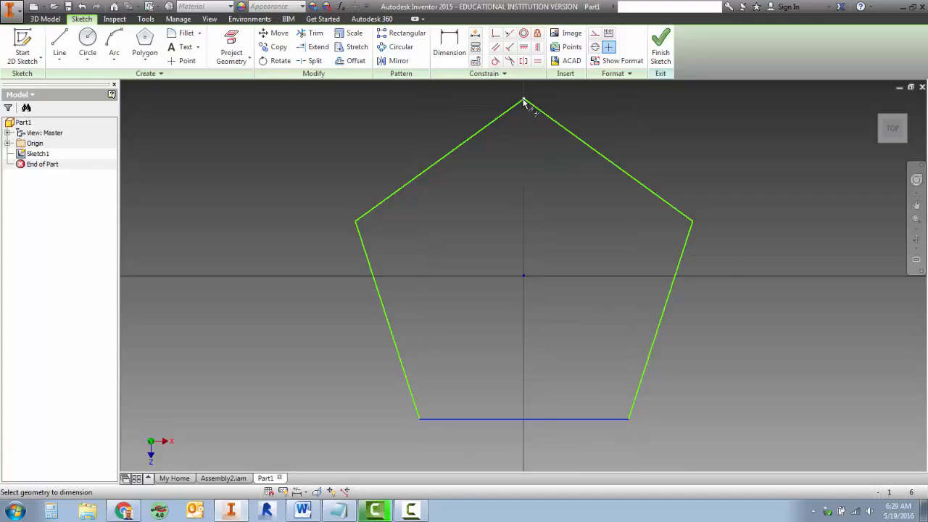
pyautogui.click(729, 252)
pyautogui.write('1')
pyautogui.press('Return')
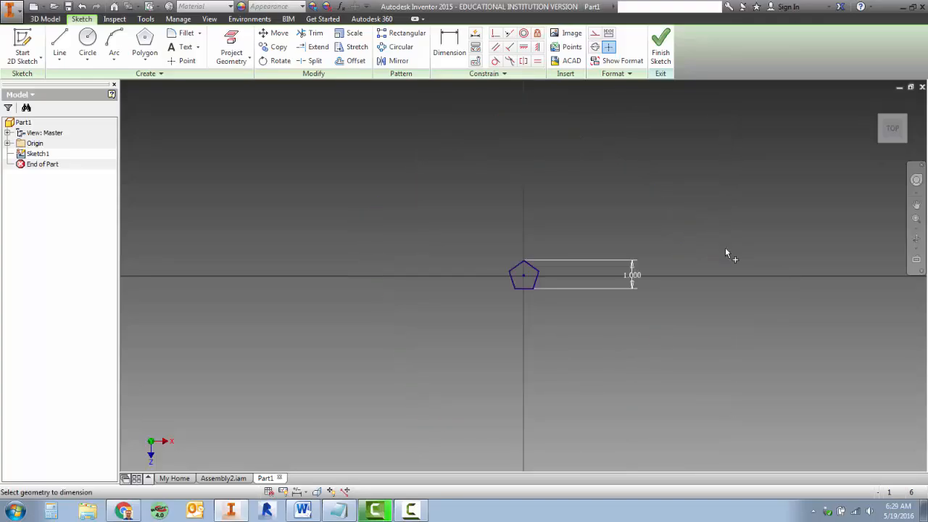
pyautogui.scroll(4, 528, 285)
pyautogui.scroll(-5, 528, 284)
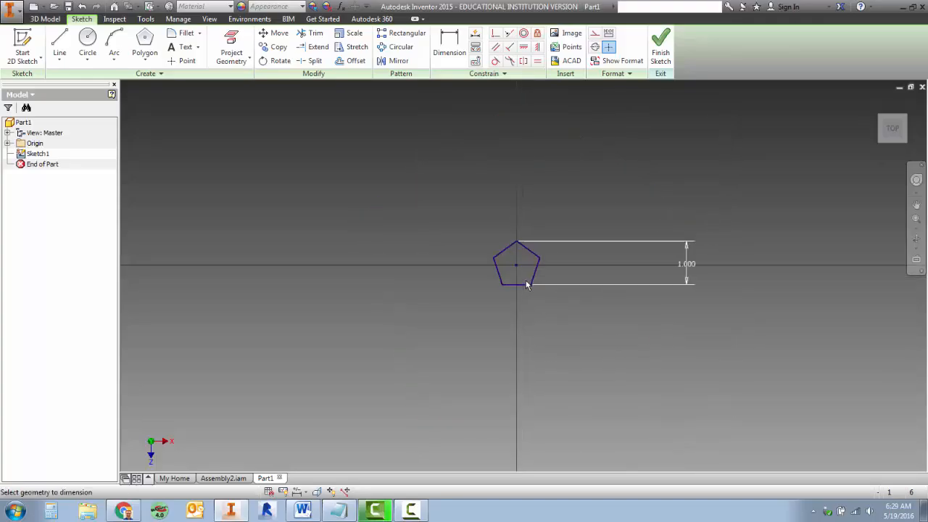
pyautogui.scroll(-2, 527, 283)
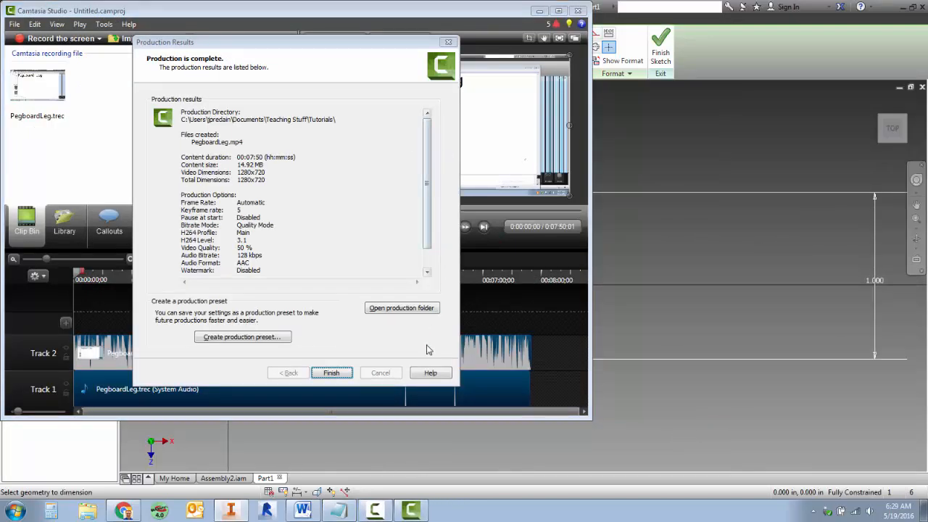
# Close Camtasia Studio's Production Results window and minimise Camtasia Studio to return to the sketch
pyautogui.click(448, 43)
pyautogui.click(539, 11)
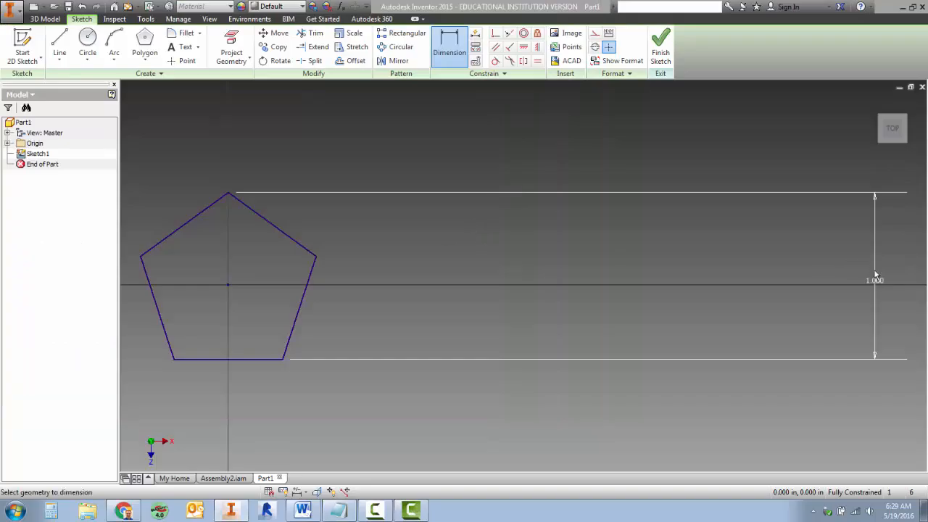
# End the Dimension command and move the pentagon's height dimension closer to its side
pyautogui.rightClick(581, 238)
pyautogui.click(625, 240)
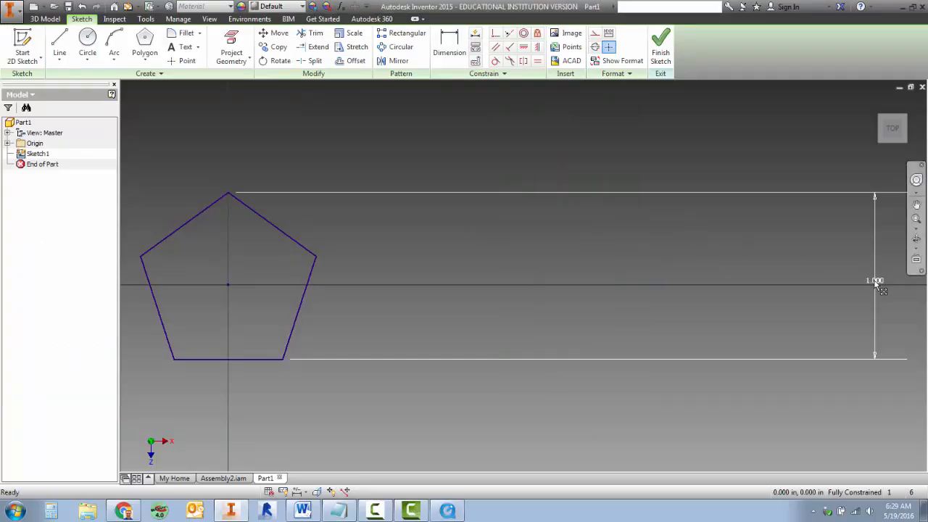
pyautogui.moveTo(876, 281); pyautogui.dragTo(366, 281)
pyautogui.moveTo(285, 277); pyautogui.dragTo(614, 276, button='middle')
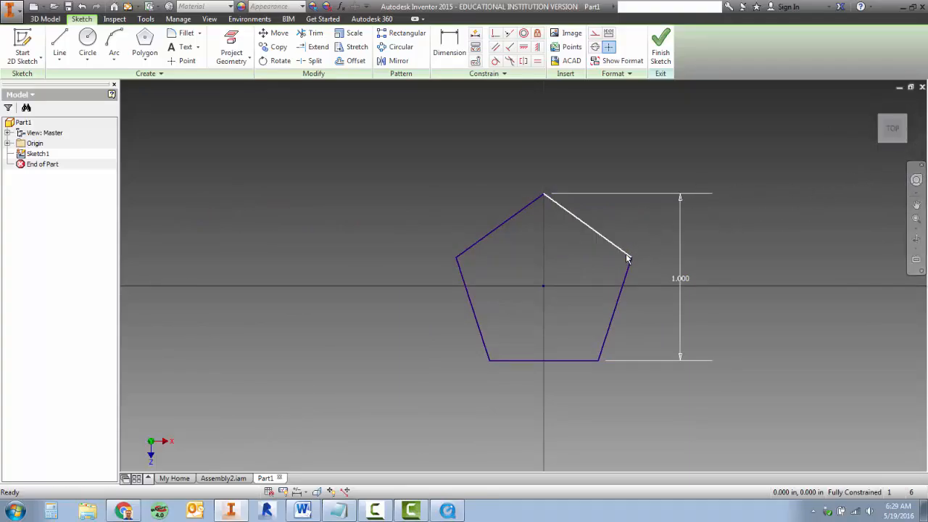
# Draw two diagonal lines across the pentagon, from the top vertex to the lower-left vertex and from the lower-right vertex to the left vertex
pyautogui.scroll(4, 571, 293)
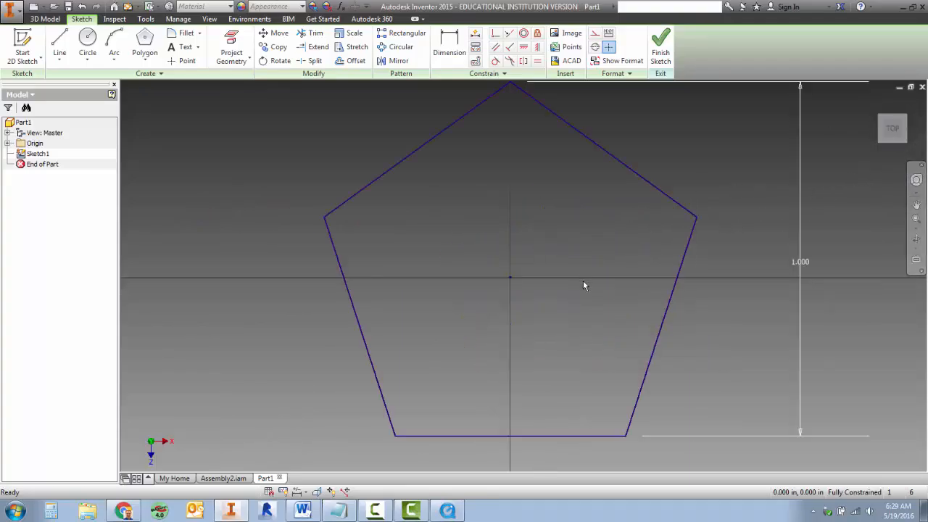
pyautogui.scroll(-4, 583, 277)
pyautogui.scroll(5, 583, 275)
pyautogui.moveTo(584, 274); pyautogui.dragTo(586, 285, button='middle')
pyautogui.scroll(-2, 587, 285)
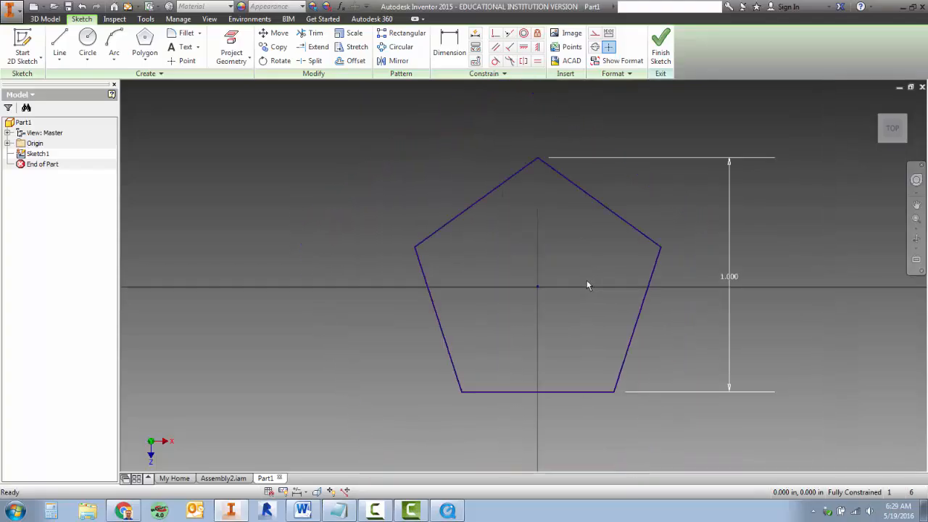
pyautogui.click(55, 49)
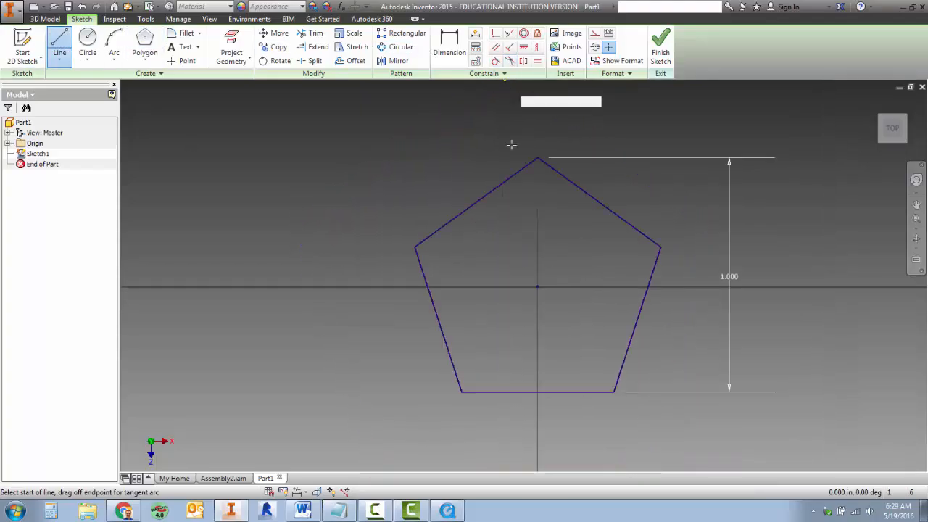
pyautogui.click(538, 157)
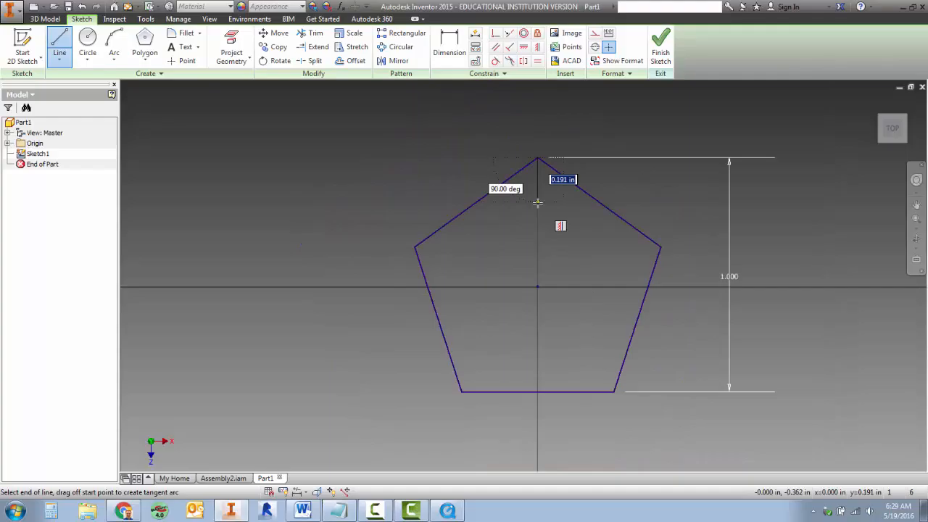
pyautogui.click(462, 392)
pyautogui.click(462, 393)
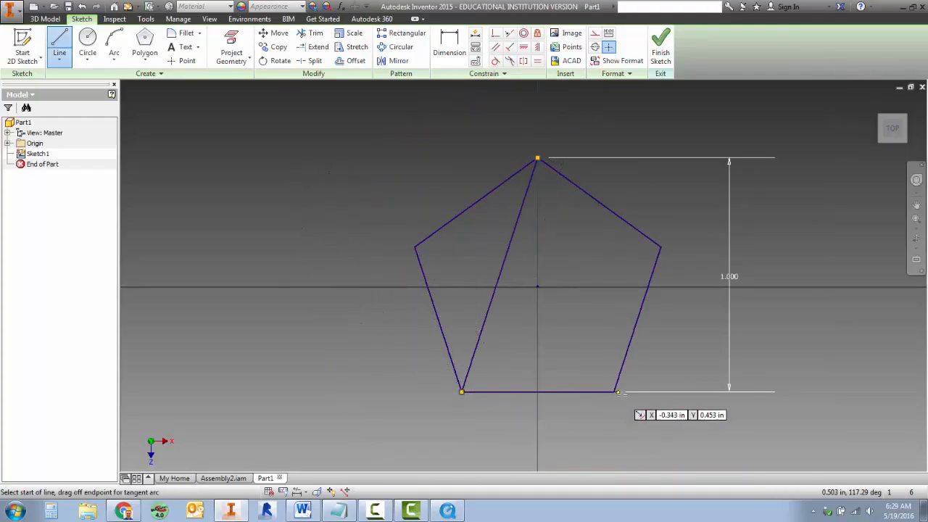
pyautogui.click(615, 392)
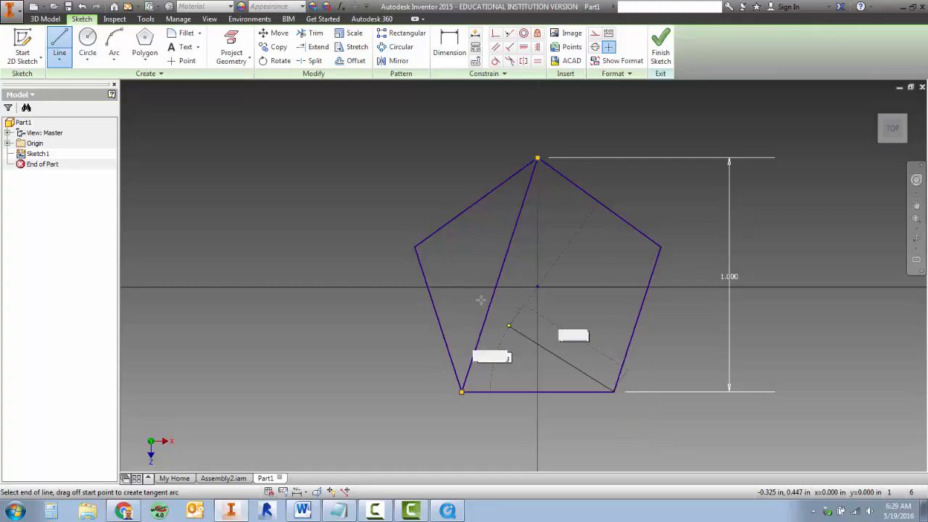
pyautogui.doubleClick(416, 248)
pyautogui.click(417, 248)
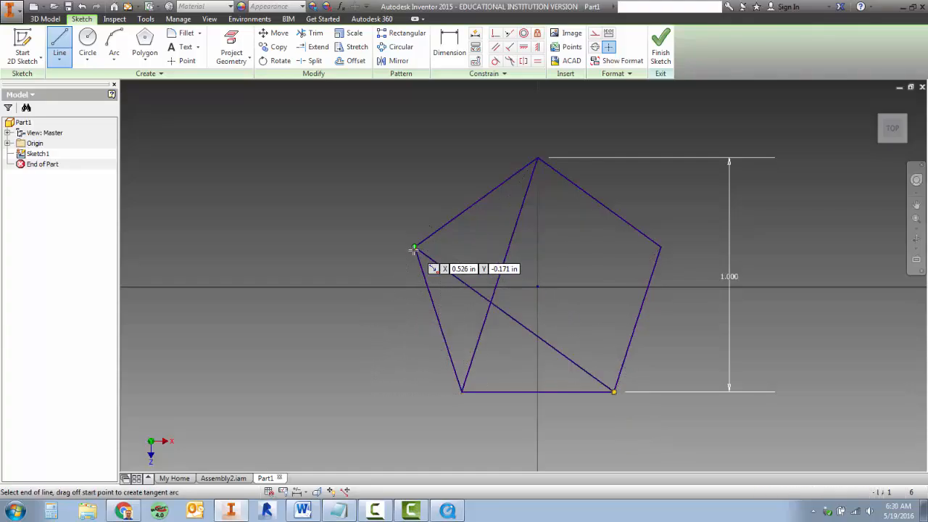
pyautogui.click(662, 250)
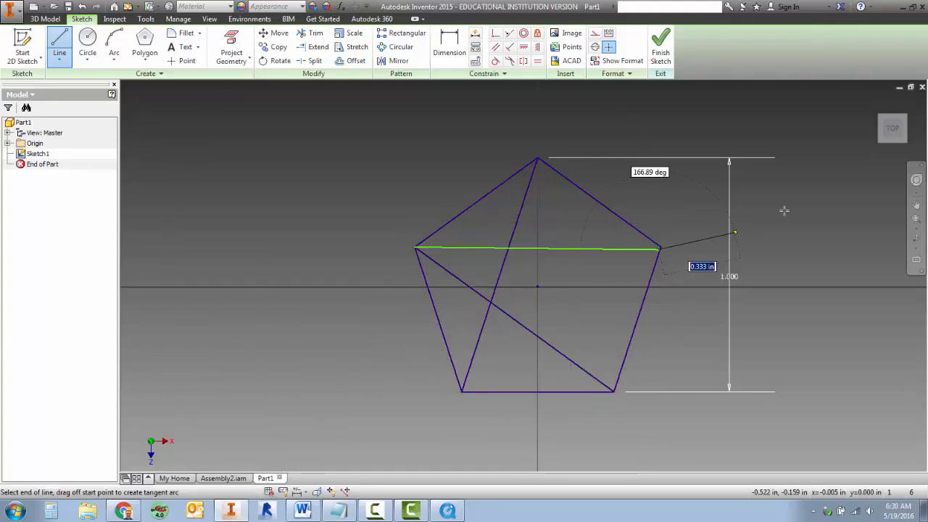
pyautogui.scroll(2, 672, 255)
pyautogui.scroll(5, 672, 253)
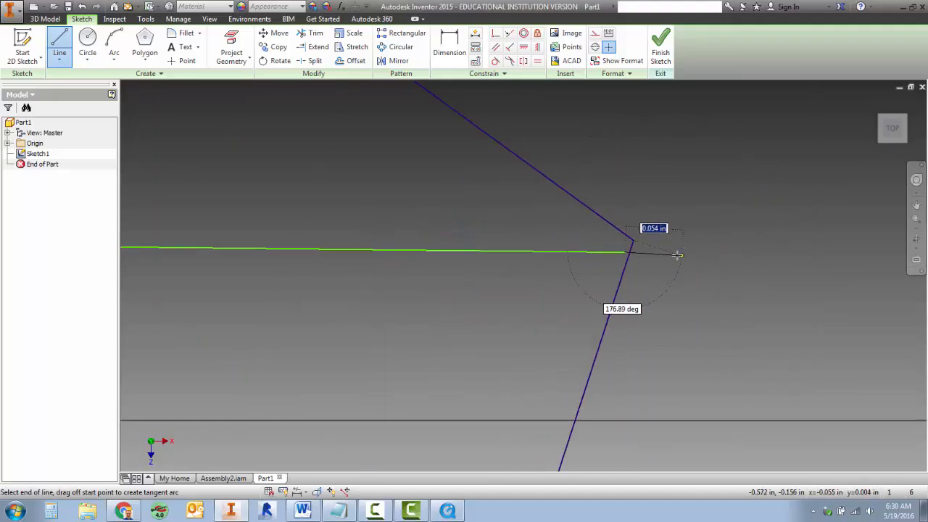
pyautogui.scroll(-7, 528, 201)
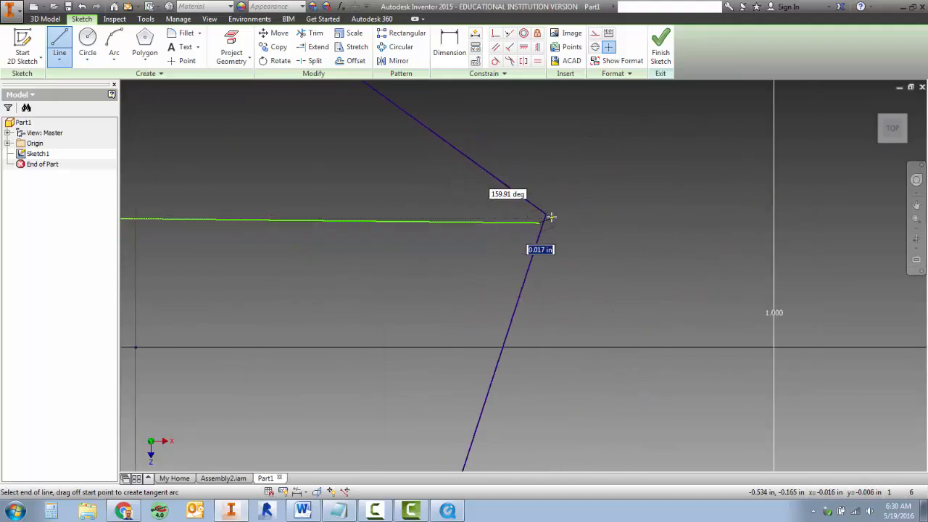
pyautogui.scroll(7, 556, 225)
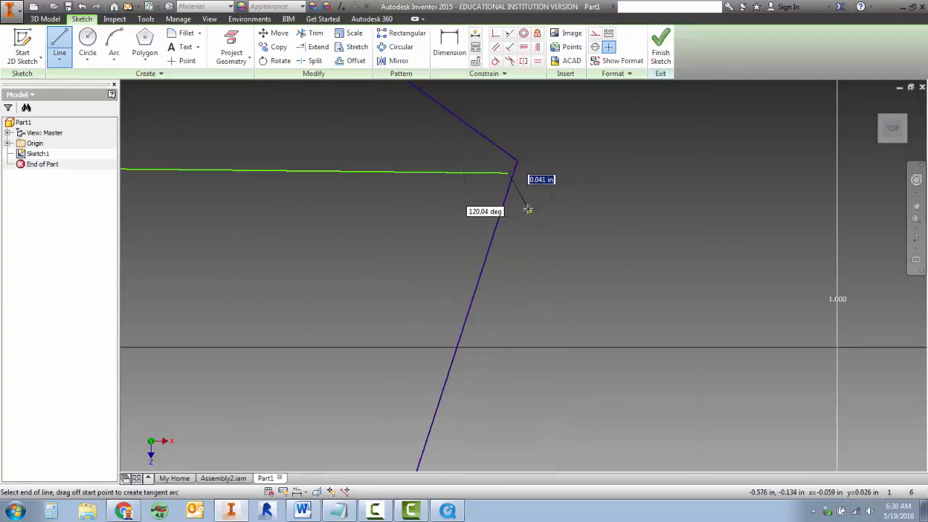
pyautogui.moveTo(532, 197); pyautogui.dragTo(647, 449, button='middle')
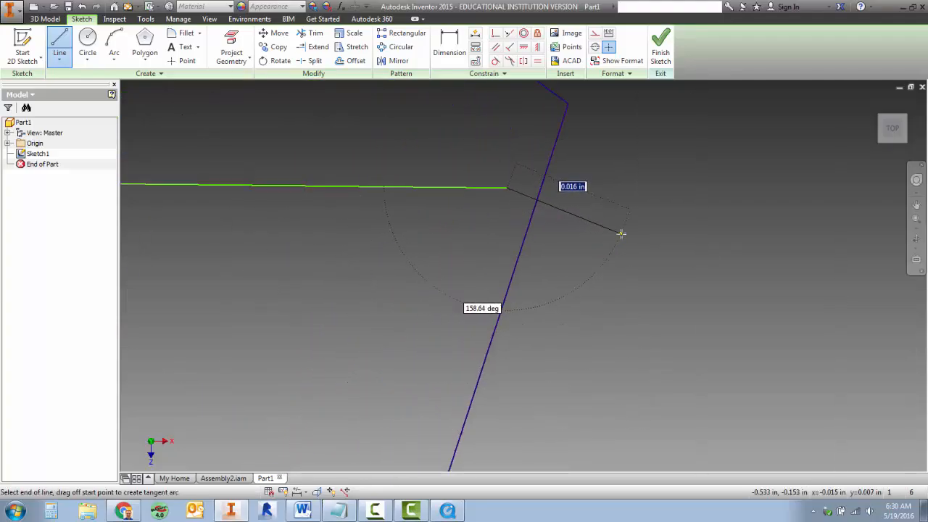
pyautogui.moveTo(620, 233); pyautogui.dragTo(650, 346, button='middle')
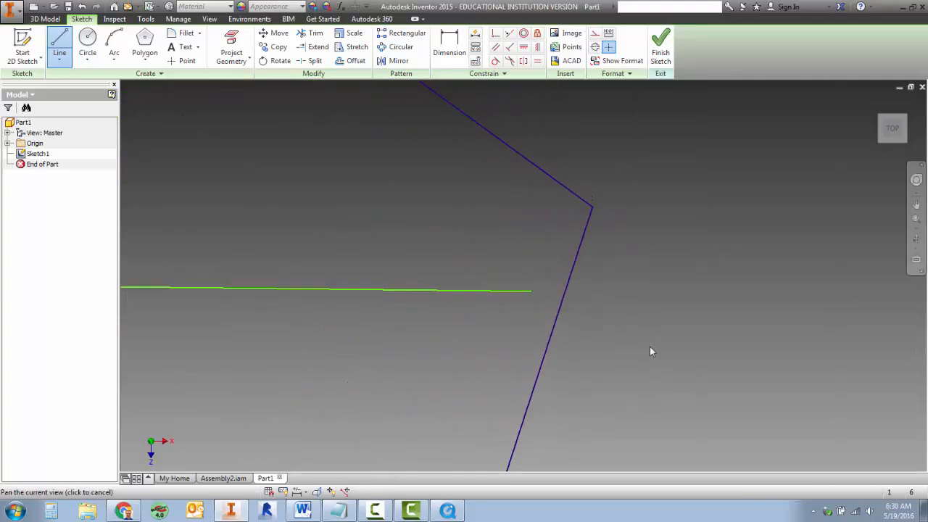
pyautogui.click(82, 7)
# Draw the three remaining pentagon diagonals: left to right vertex, lower-right to top vertex, and lower-left to right vertex
pyautogui.scroll(-6, 722, 215)
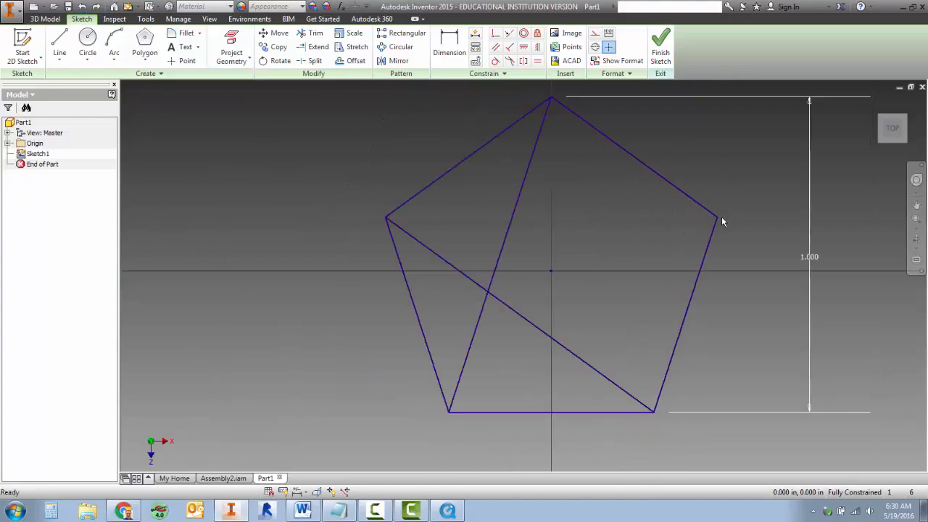
pyautogui.moveTo(684, 228); pyautogui.dragTo(646, 240, button='middle')
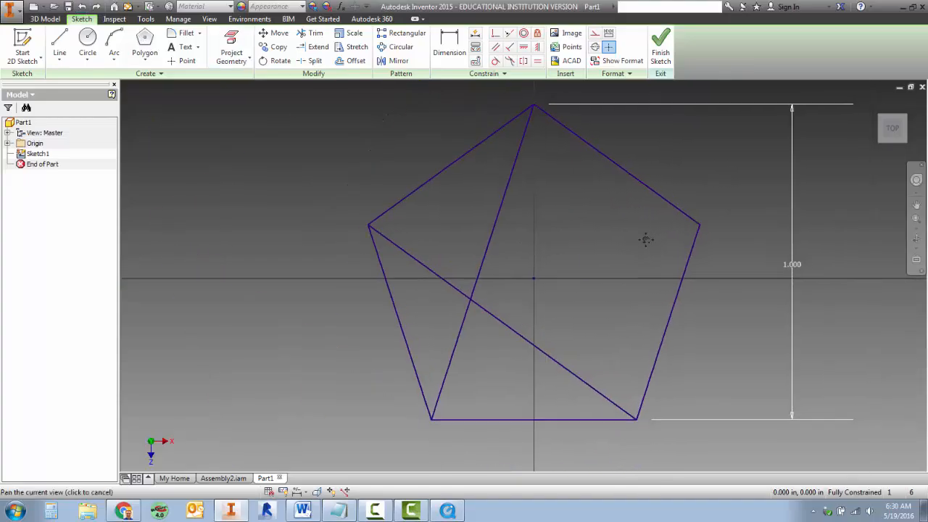
pyautogui.click(60, 45)
pyautogui.click(349, 229)
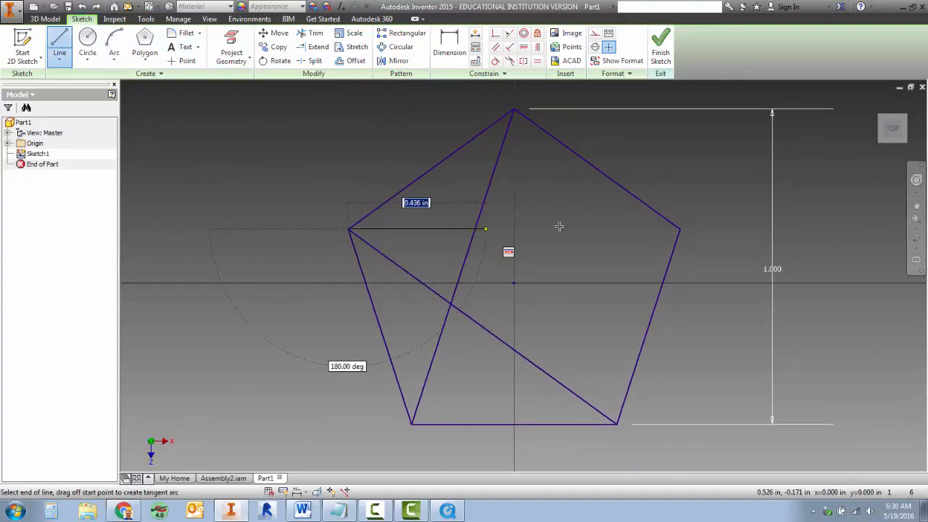
pyautogui.doubleClick(681, 228)
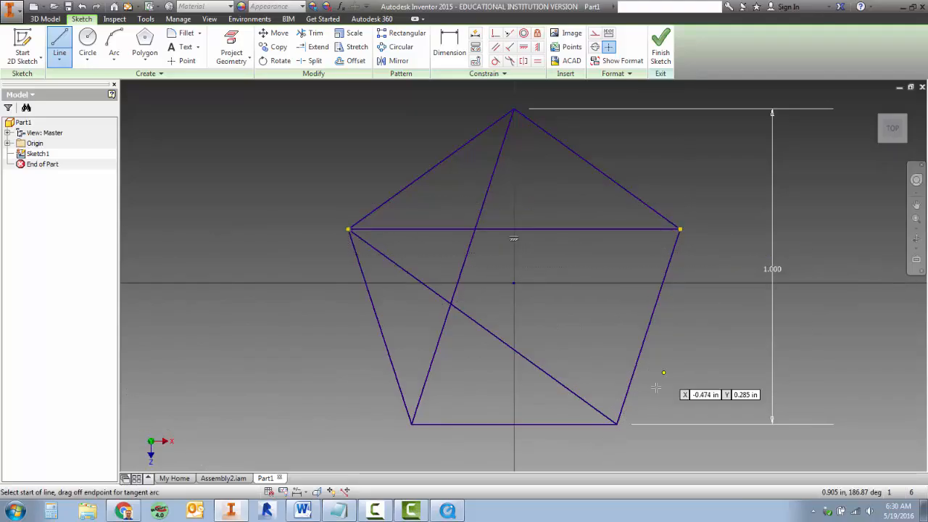
pyautogui.click(615, 424)
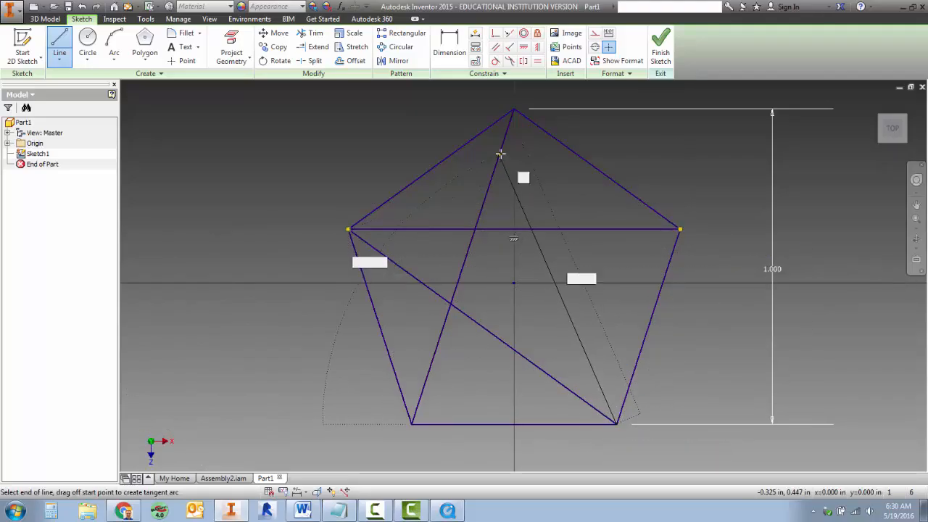
pyautogui.doubleClick(514, 110)
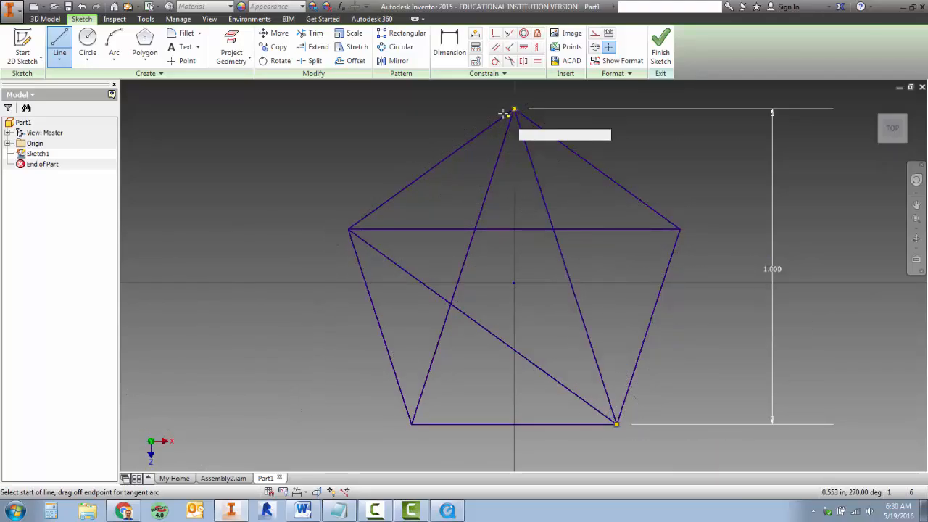
pyautogui.click(412, 423)
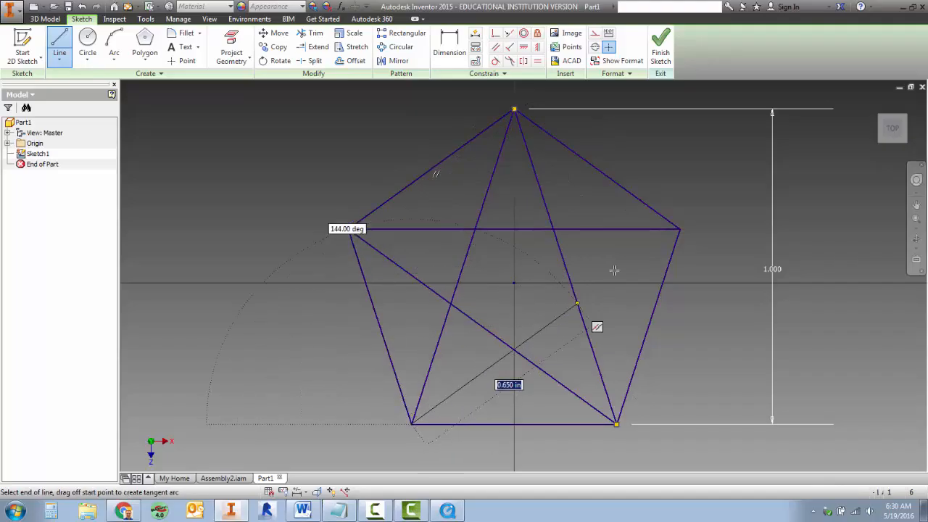
pyautogui.doubleClick(681, 229)
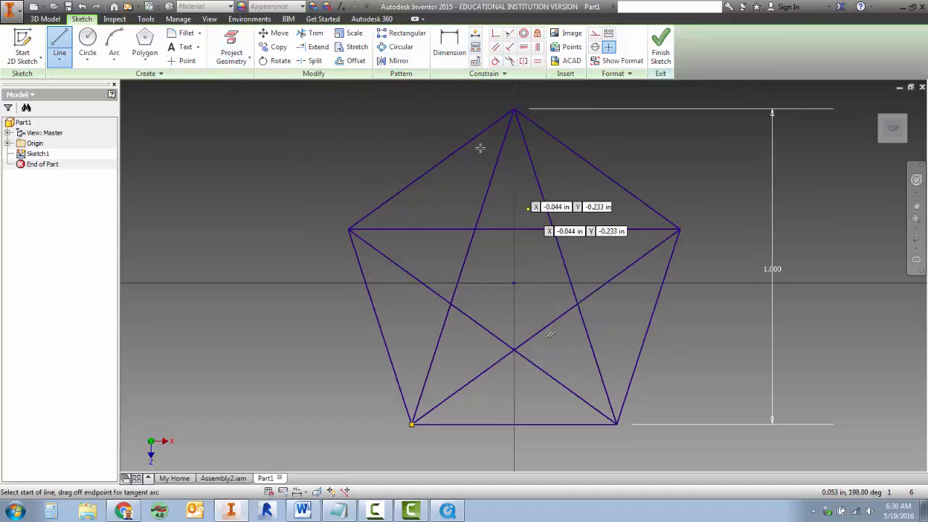
# Trim the five inner line segments at the centre of the star so only its outline remains inside the pentagon
pyautogui.click(311, 34)
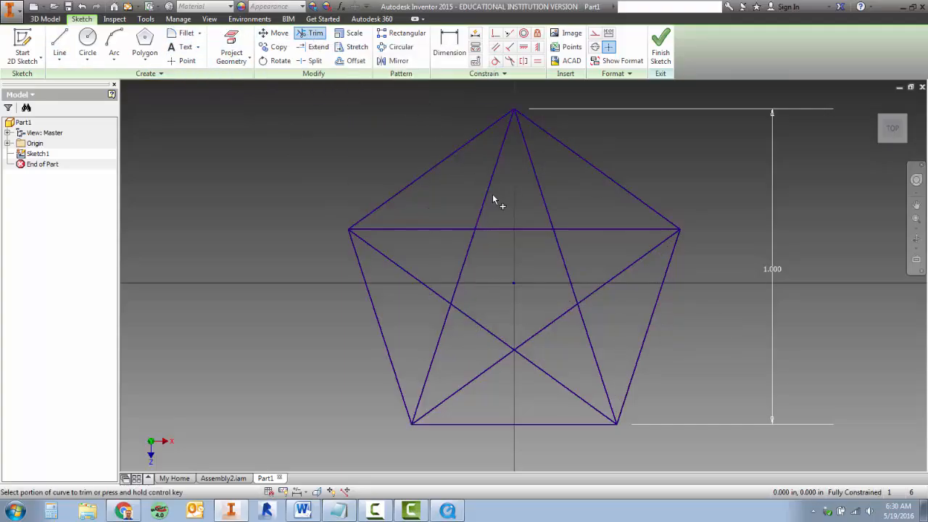
pyautogui.click(511, 229)
pyautogui.click(465, 261)
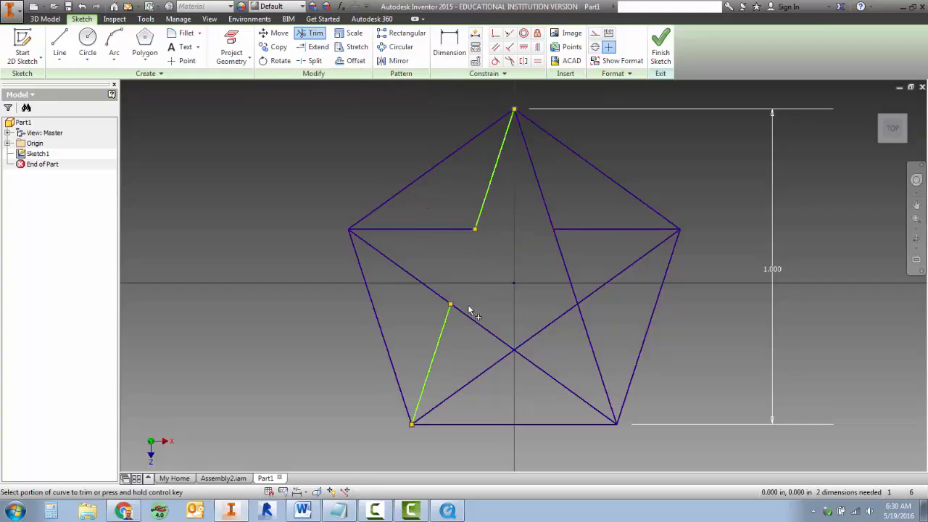
pyautogui.click(484, 332)
pyautogui.click(546, 328)
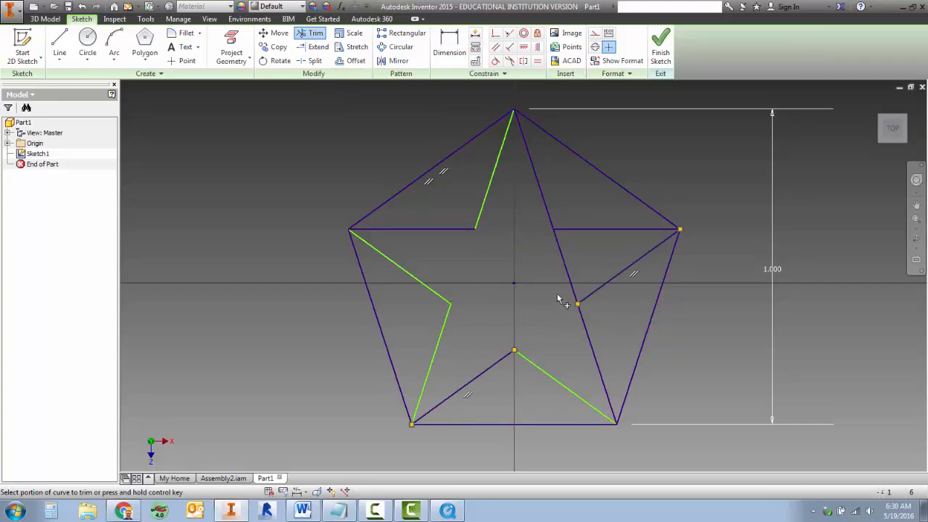
pyautogui.click(568, 270)
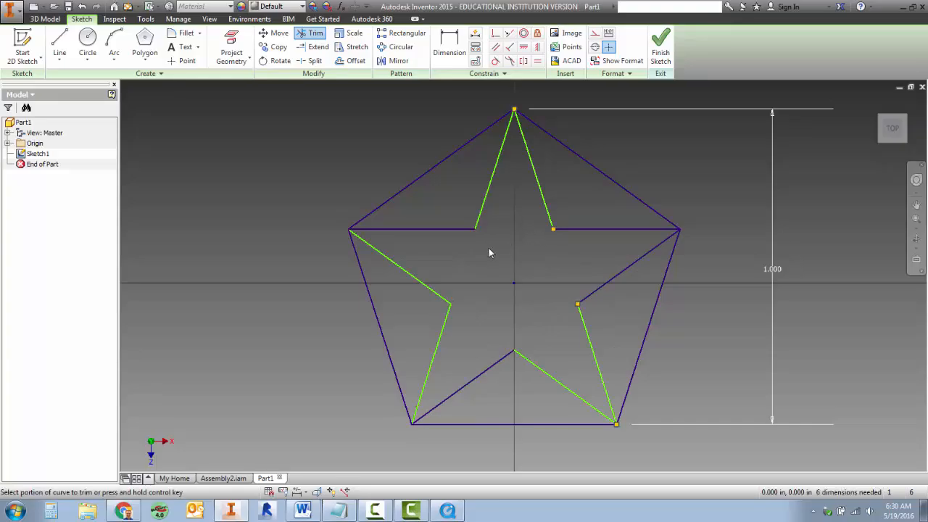
pyautogui.rightClick(297, 114)
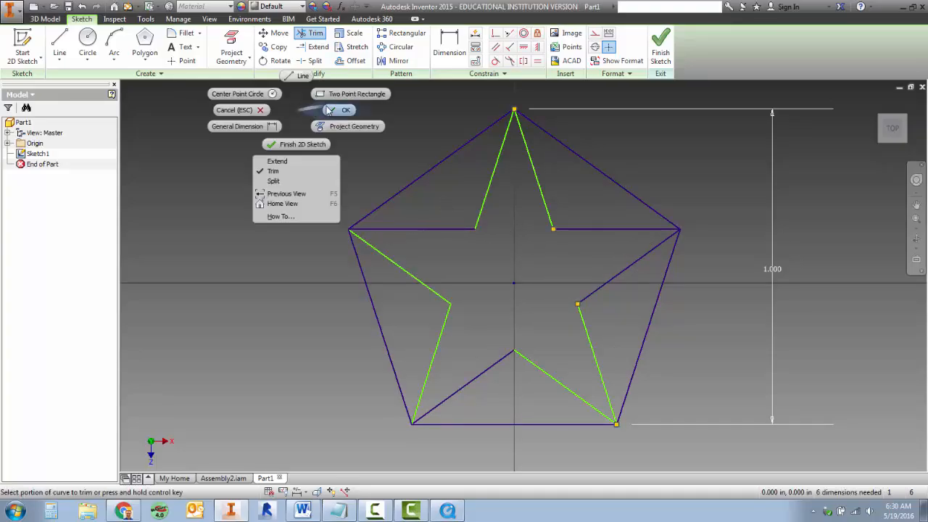
pyautogui.click(326, 112)
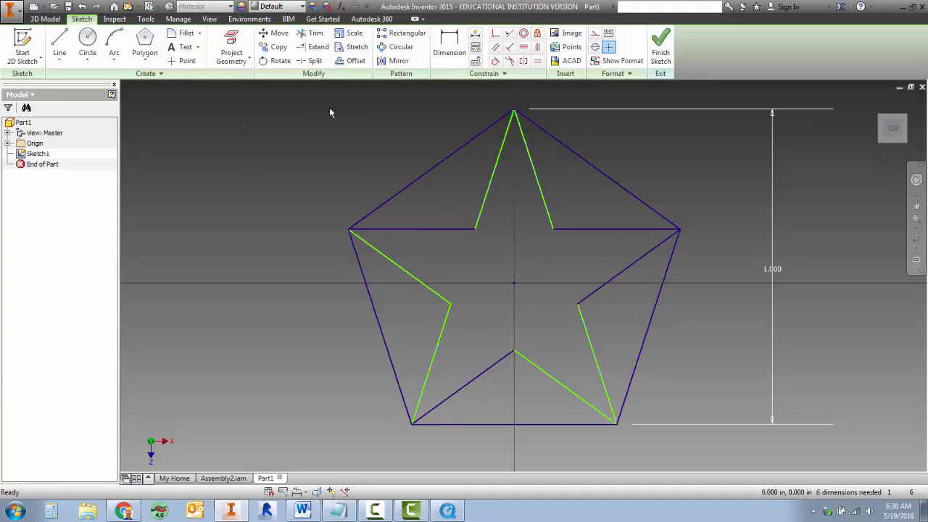
# Apply collinear constraints between the three pairs of under-constrained star segments that lay on the same diagonals before trimming
pyautogui.click(509, 35)
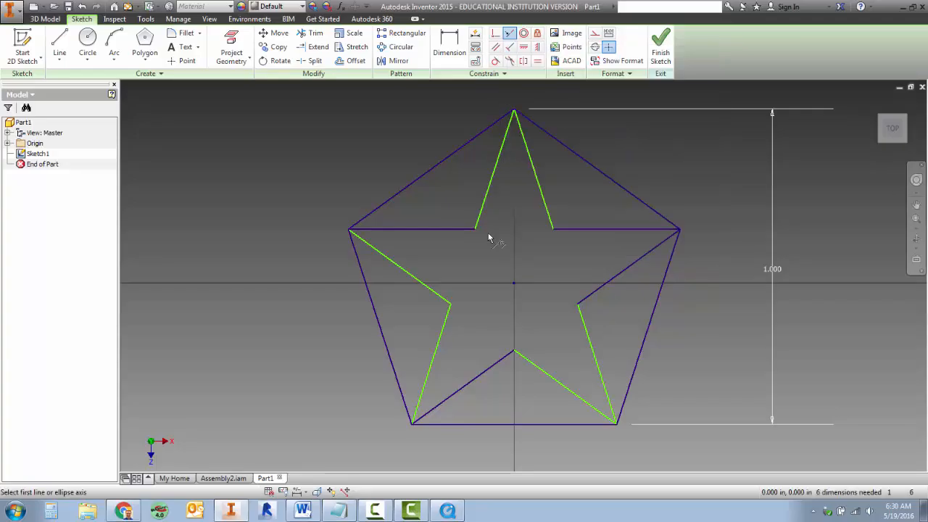
pyautogui.click(440, 350)
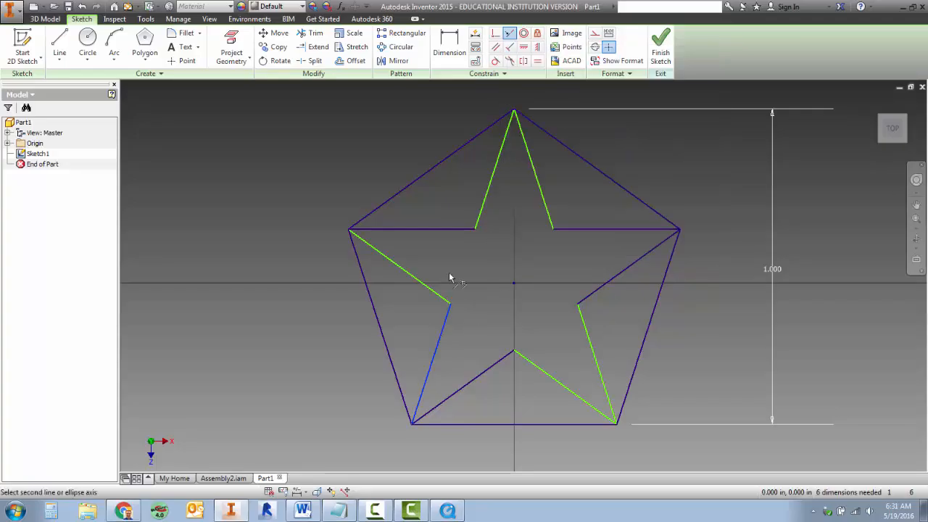
pyautogui.click(491, 196)
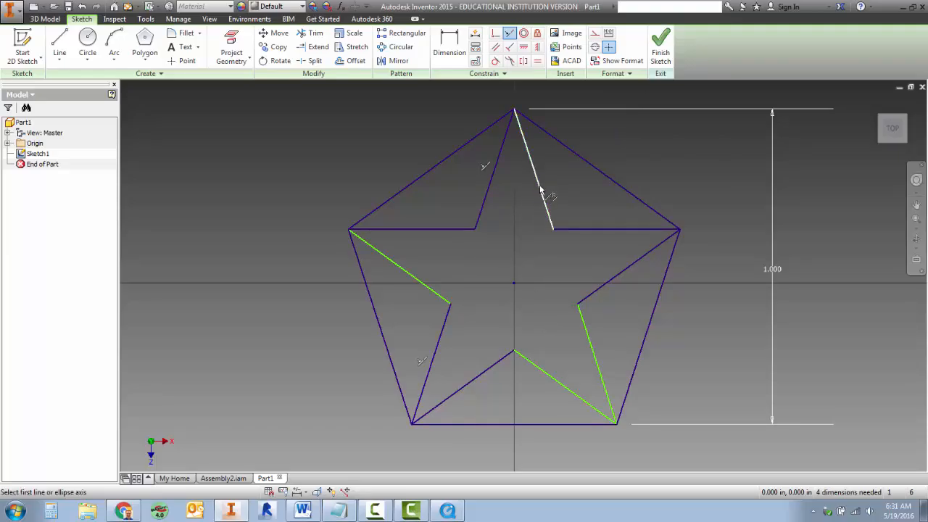
pyautogui.click(546, 211)
pyautogui.click(590, 347)
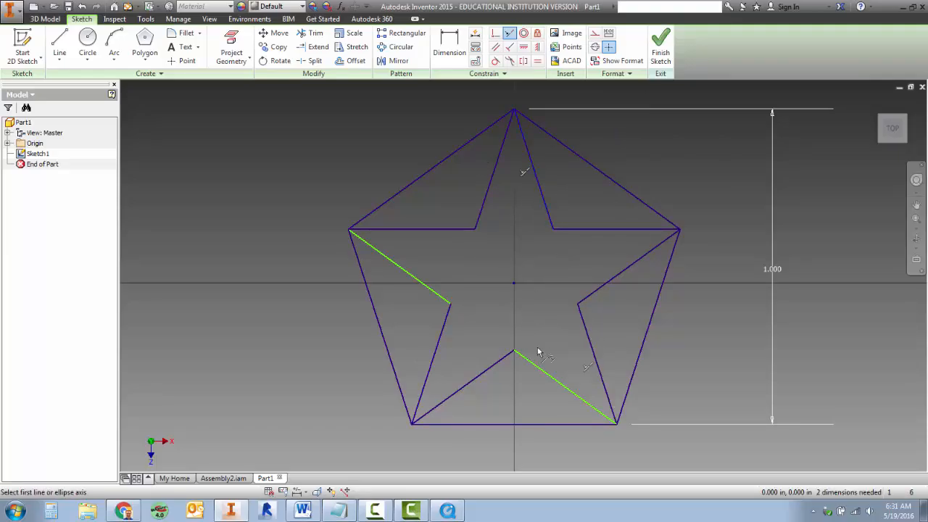
pyautogui.click(548, 375)
pyautogui.click(429, 288)
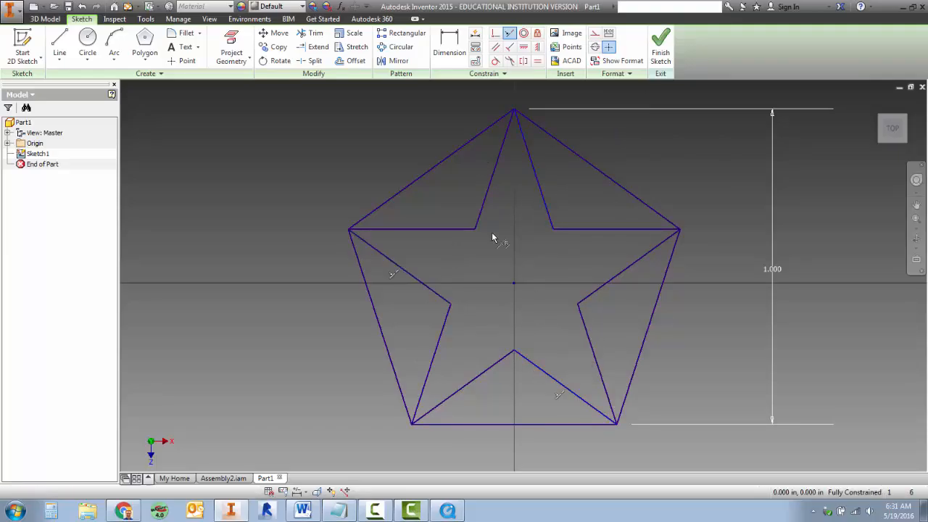
pyautogui.rightClick(511, 251)
pyautogui.click(530, 251)
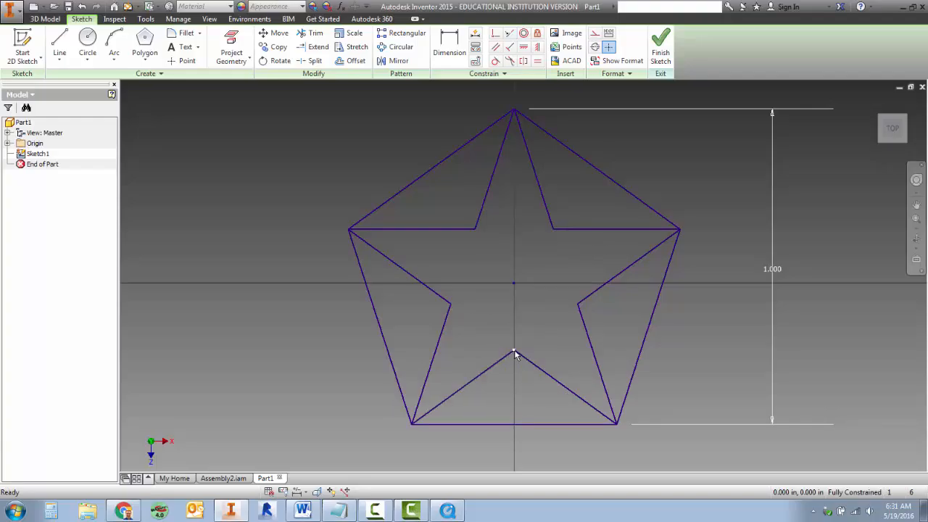
# Clear the selection of the star's lower-right segment and finish the sketch
pyautogui.click(593, 353)
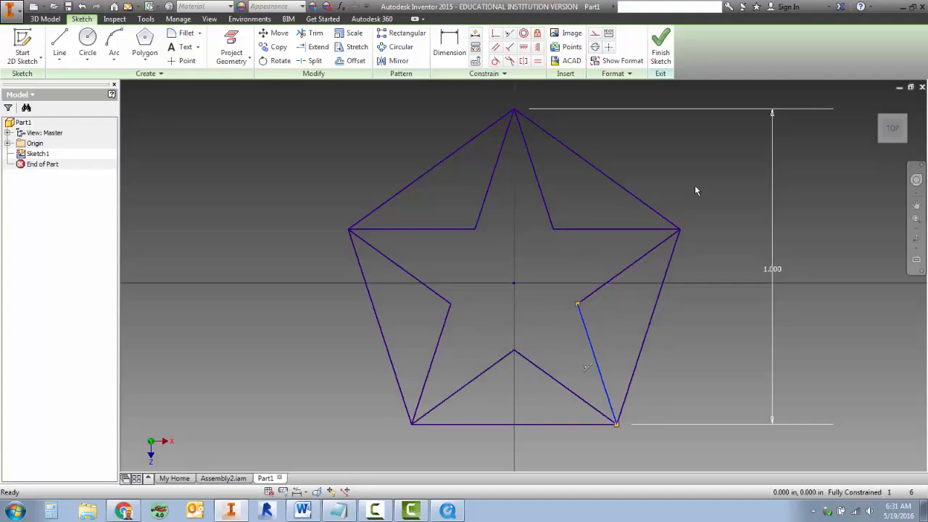
pyautogui.press('Escape')
pyautogui.click(658, 50)
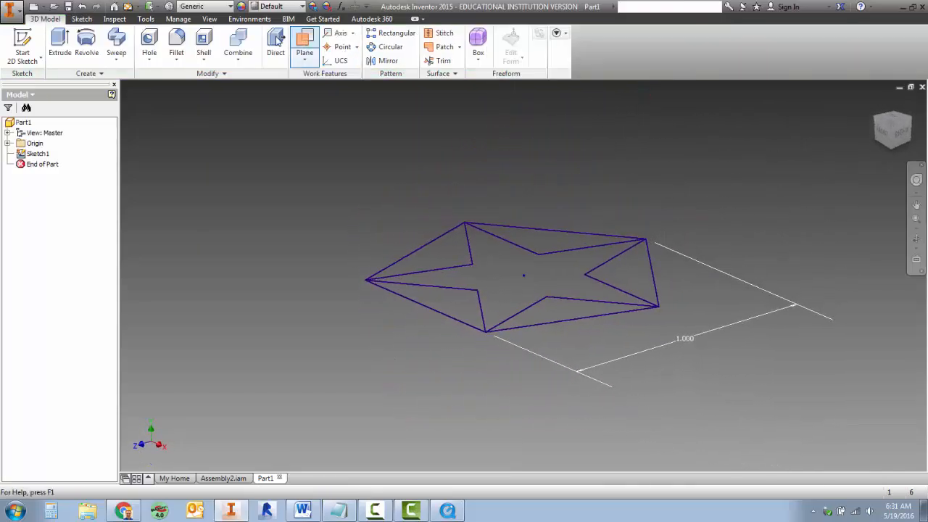
# Extrude the star profile, without the surrounding pentagon corner regions, upward from the sketch into a tall solid peg
pyautogui.click(60, 43)
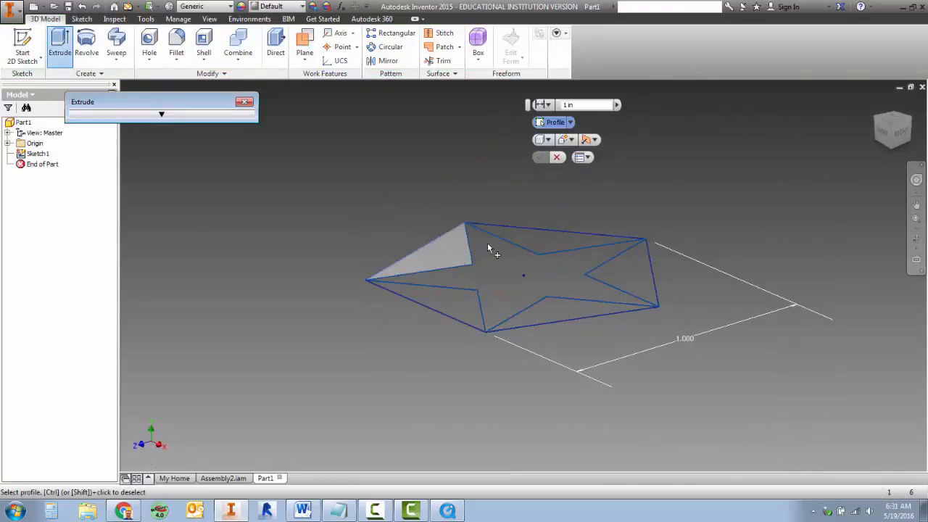
pyautogui.click(499, 290)
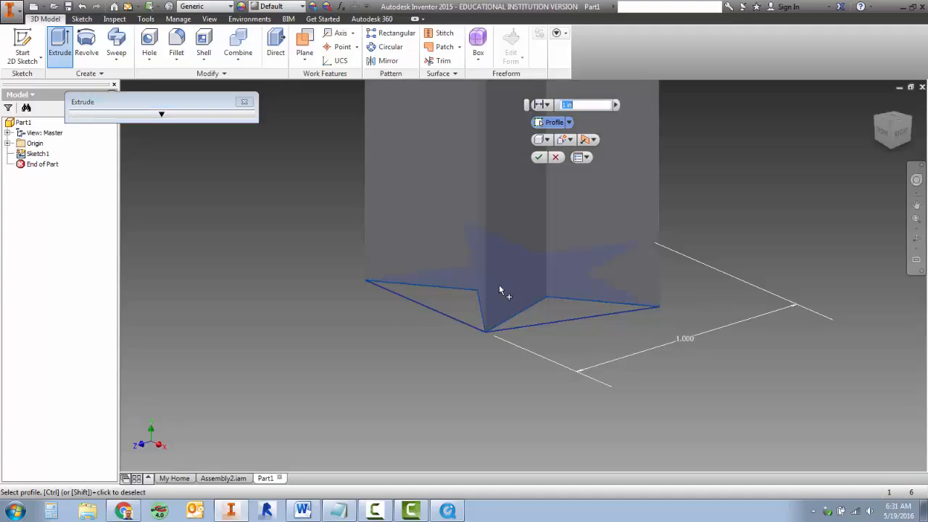
pyautogui.moveTo(588, 105); pyautogui.dragTo(559, 110)
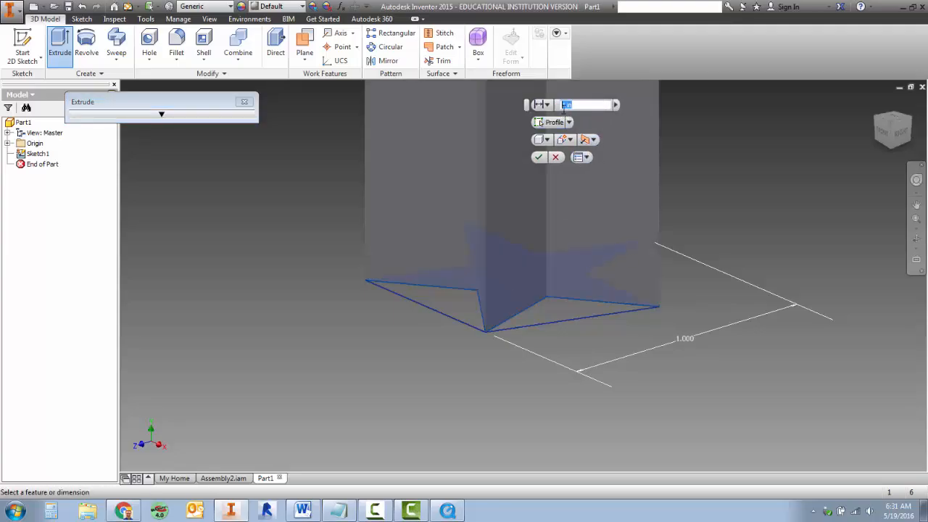
pyautogui.press('Return')
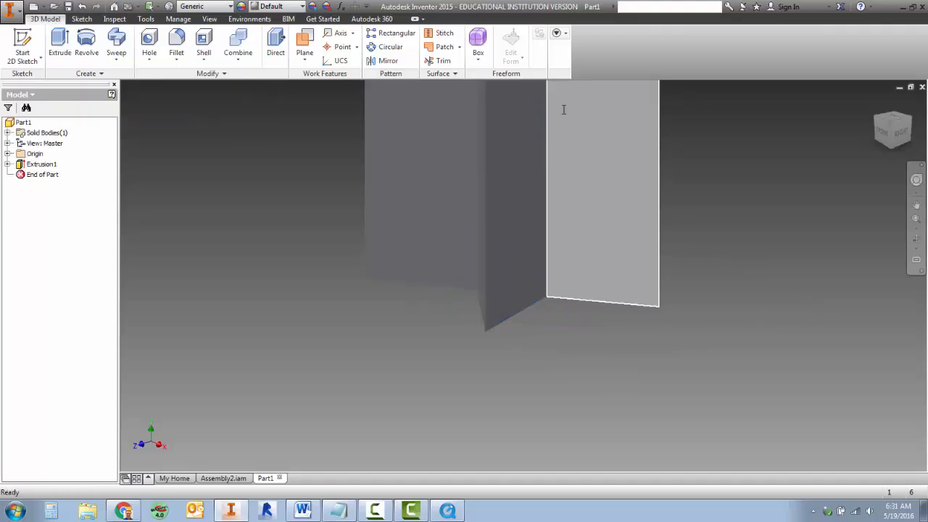
pyautogui.press('F6')
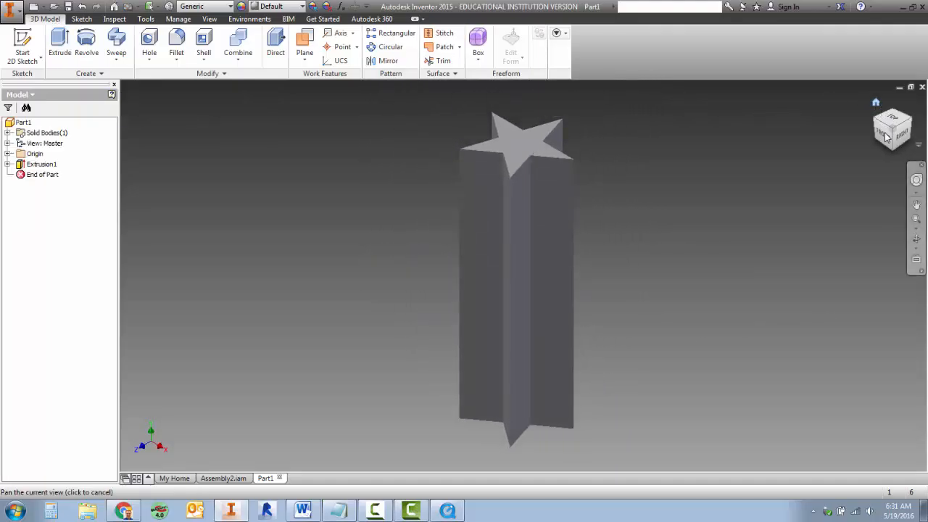
pyautogui.moveTo(887, 137)
pyautogui.mouseDown()
pyautogui.moveTo(908, 148)
pyautogui.moveTo(924, 142)
pyautogui.moveTo(900, 151)
pyautogui.moveTo(874, 178)
pyautogui.moveTo(884, 185)
pyautogui.moveTo(889, 139)
pyautogui.mouseUp()
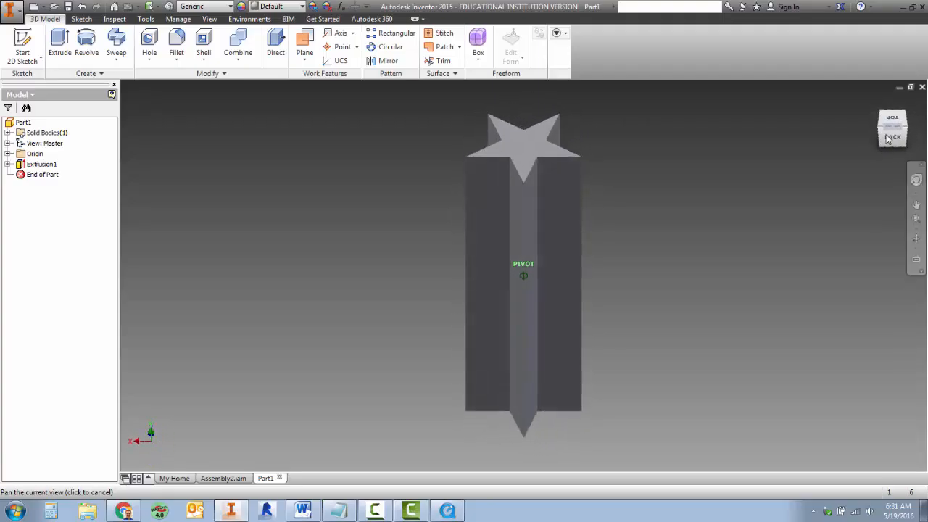
# Save the part as starPeg in the pegboard folder
pyautogui.click(11, 10)
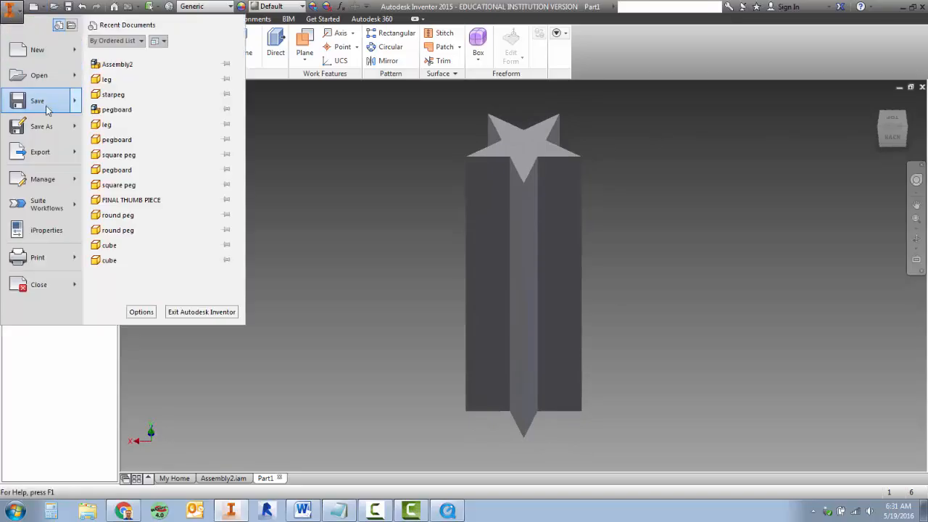
pyautogui.click(38, 102)
pyautogui.write('starPeg')
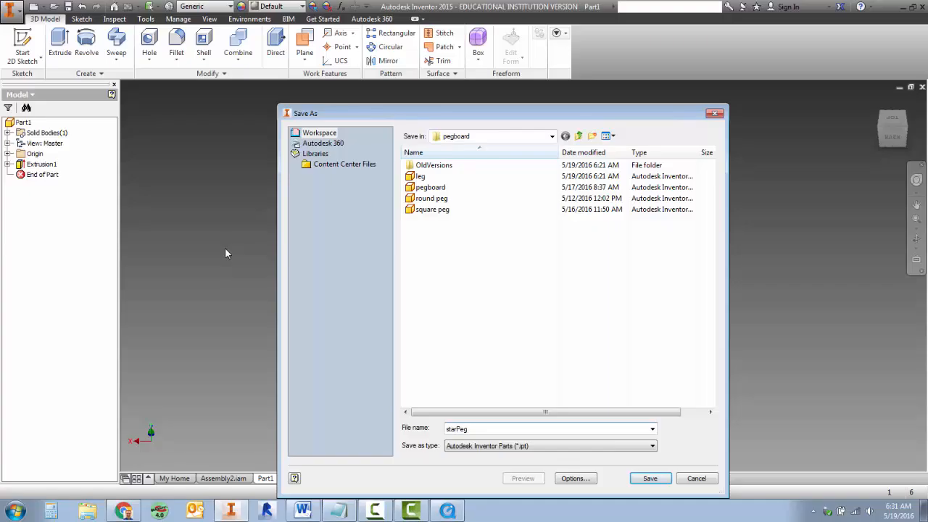
pyautogui.click(650, 478)
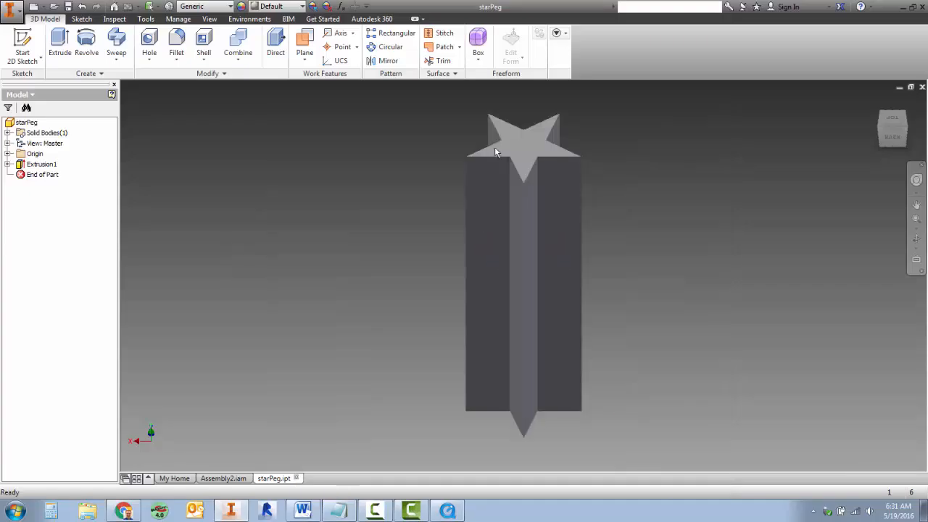